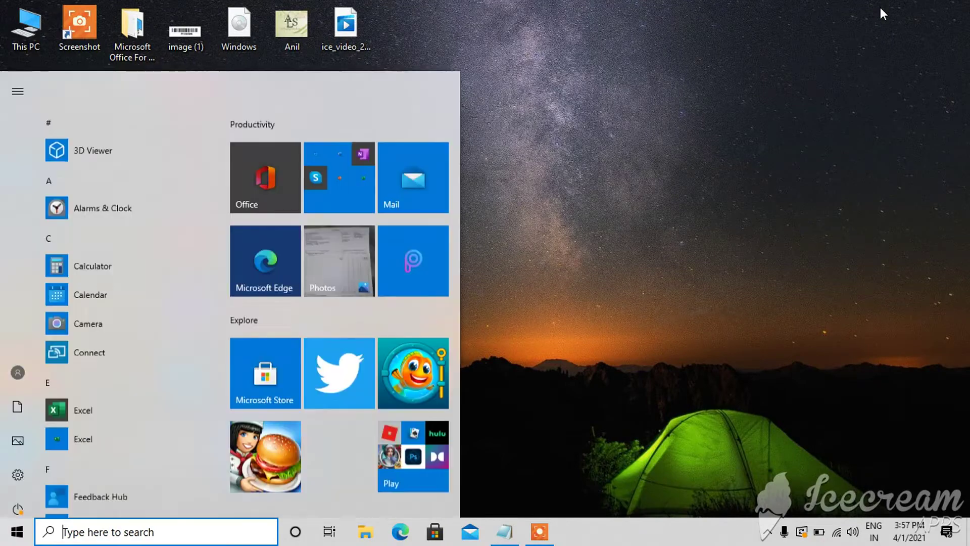
Open Device Manager from the Control Panel.
type("co")
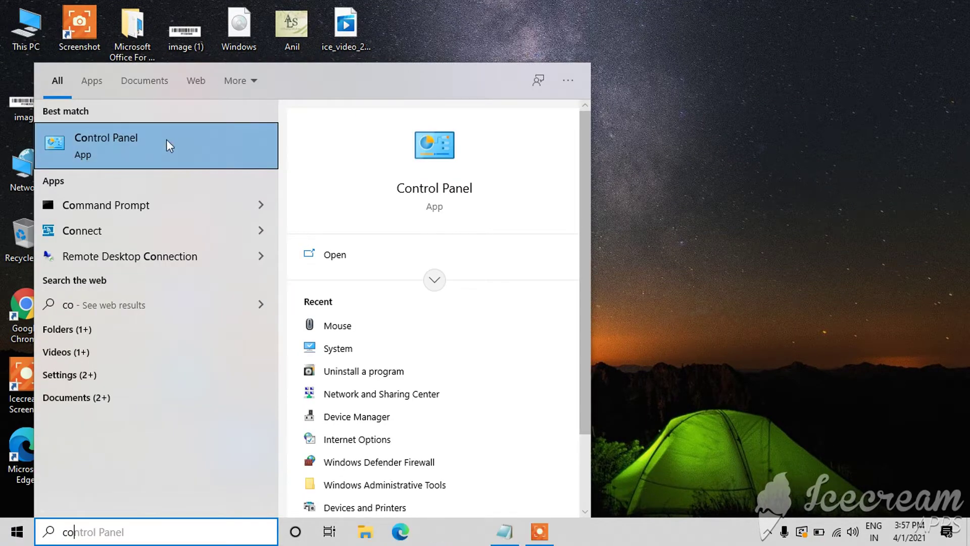
left_click(123, 144)
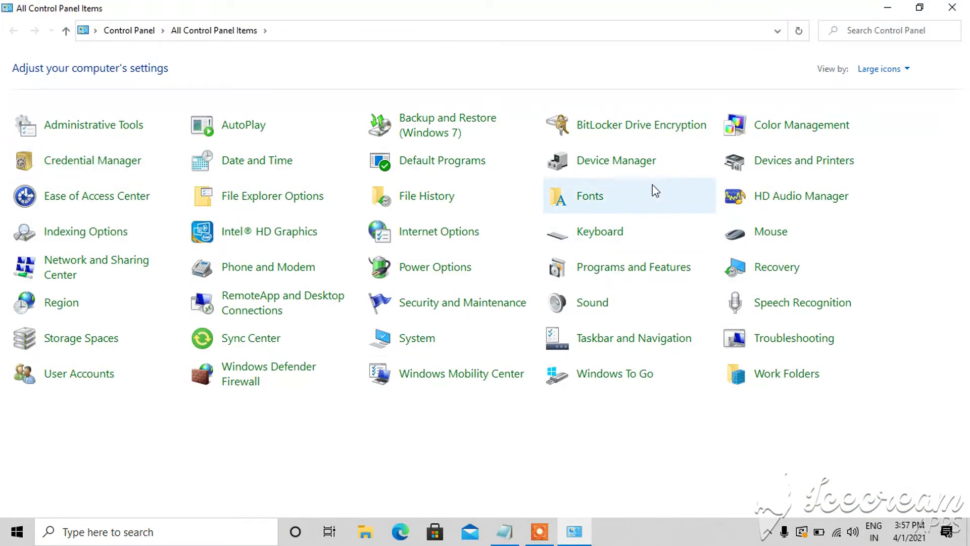
left_click(629, 163)
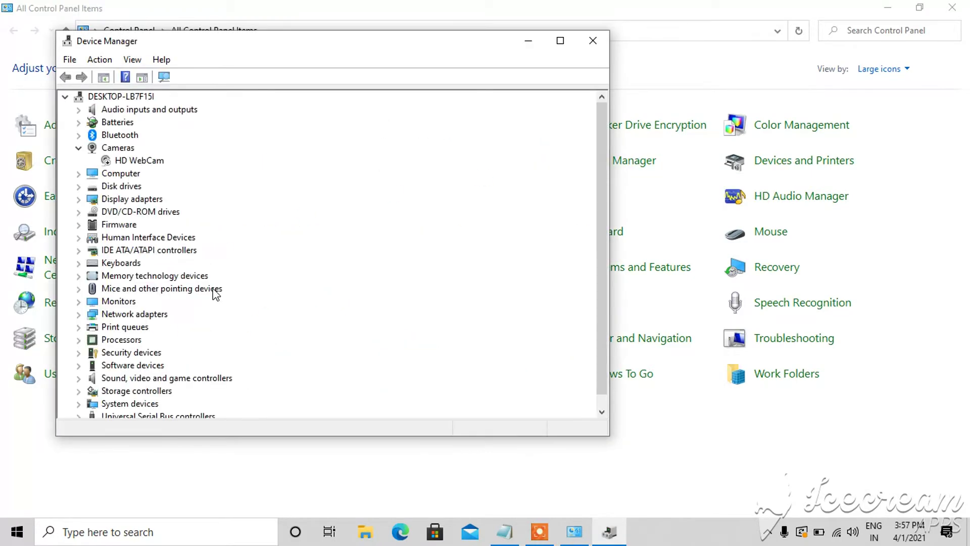
Uninstall the Qualcomm Atheros QCA9377 Wireless Network Adapter from the network adapters.
scroll(248, 324, "down", 1)
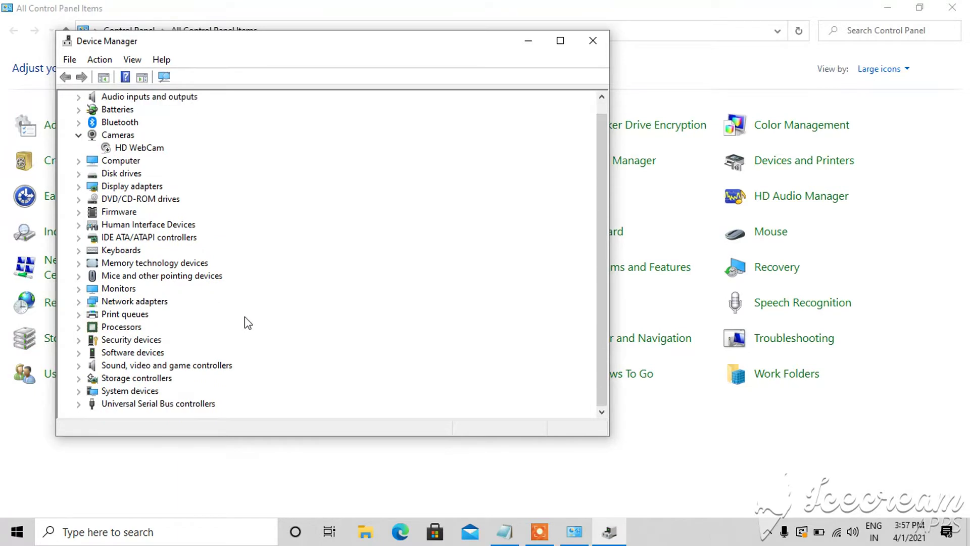
left_click(79, 301)
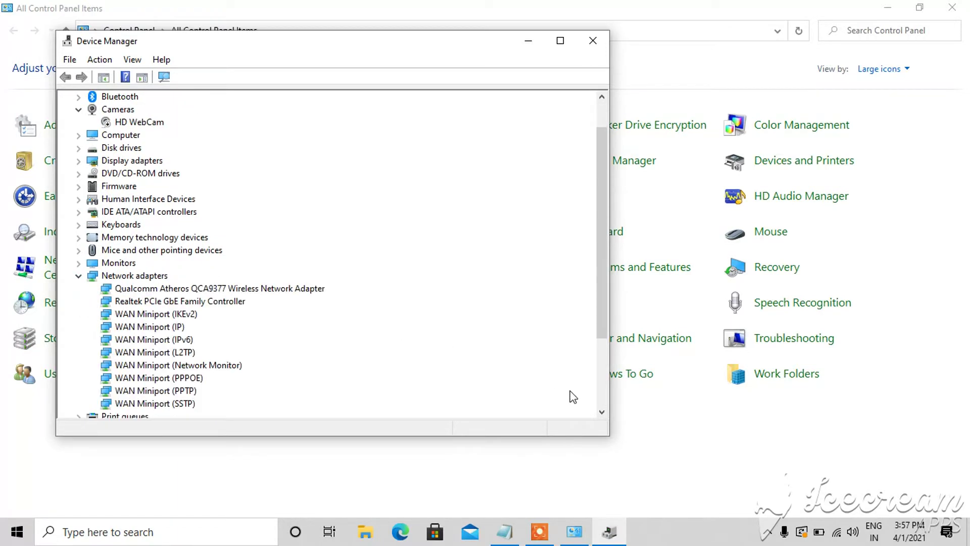
left_click_drag(598, 326, 598, 342)
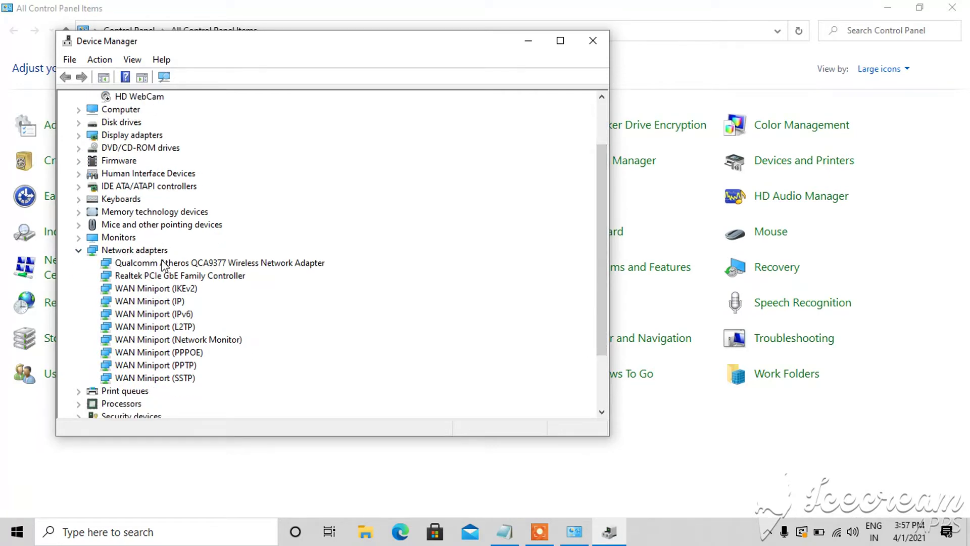
right_click(248, 261)
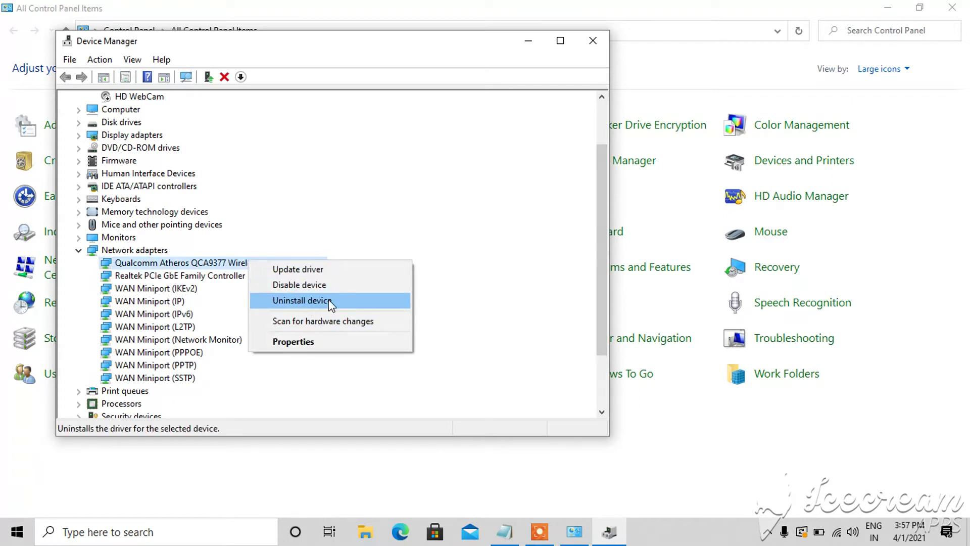
left_click(329, 300)
left_click(523, 323)
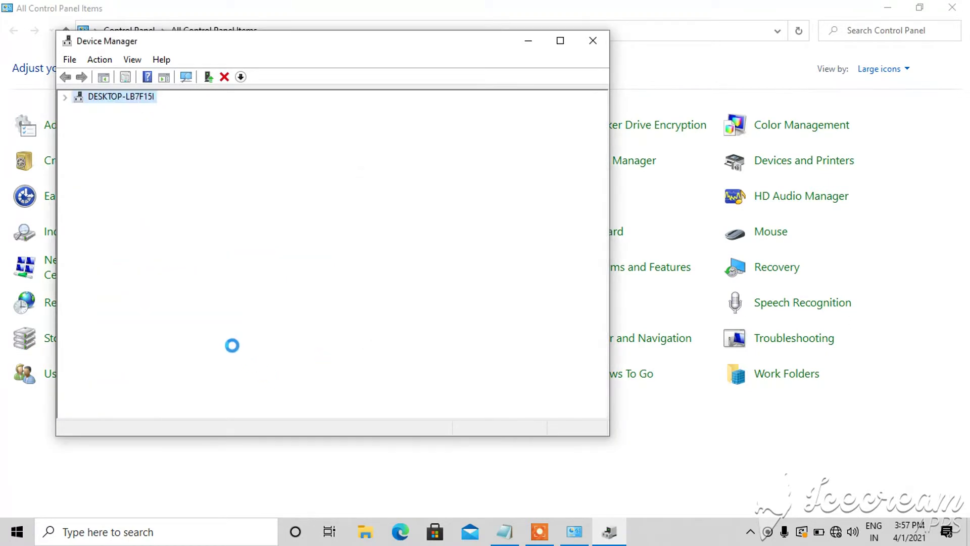
Uninstall the Realtek PCIe GbE Family Controller and WAN Miniport (IKEv2) network adapters.
right_click(172, 328)
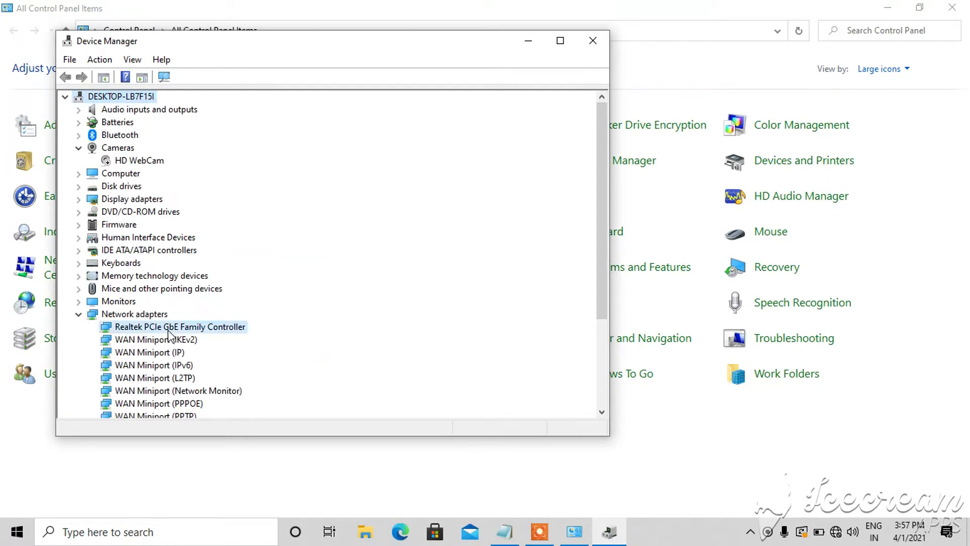
left_click(246, 371)
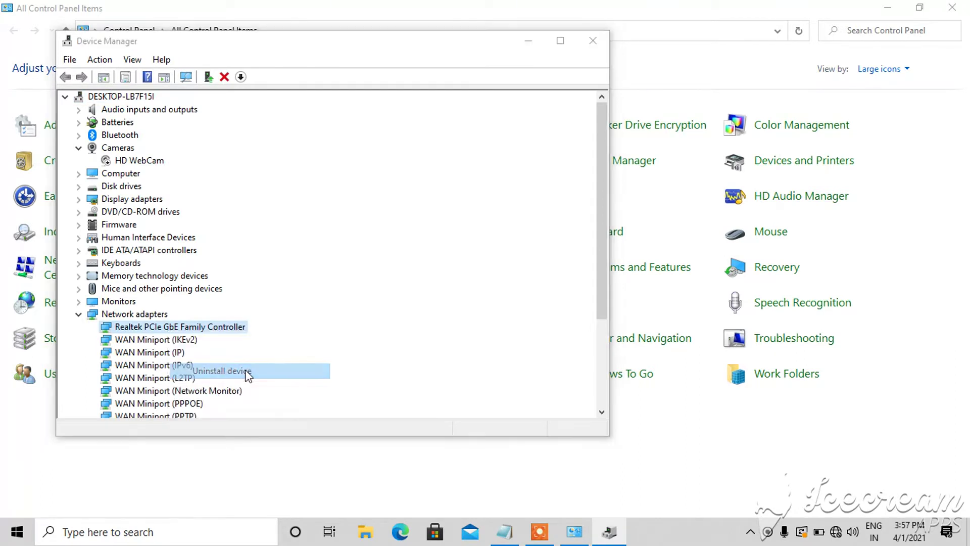
left_click(509, 321)
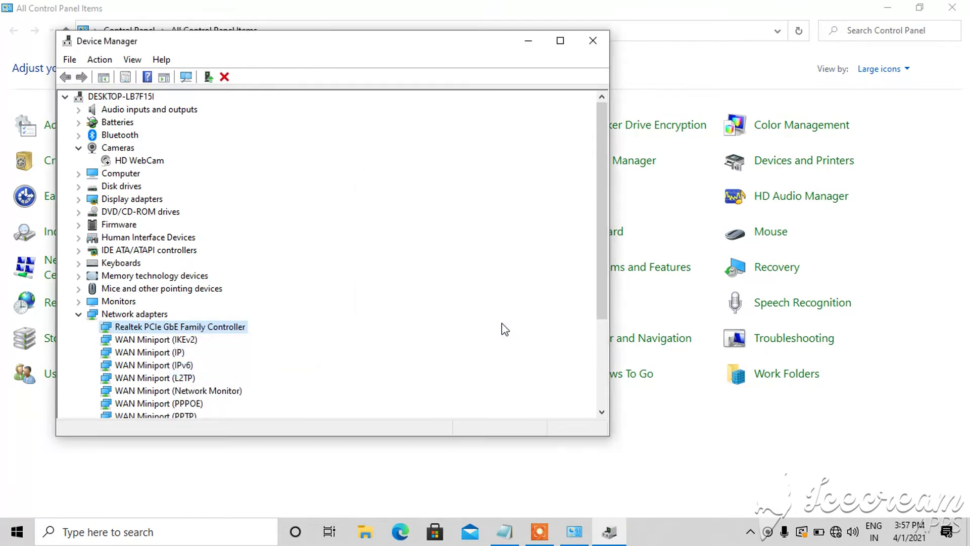
right_click(174, 328)
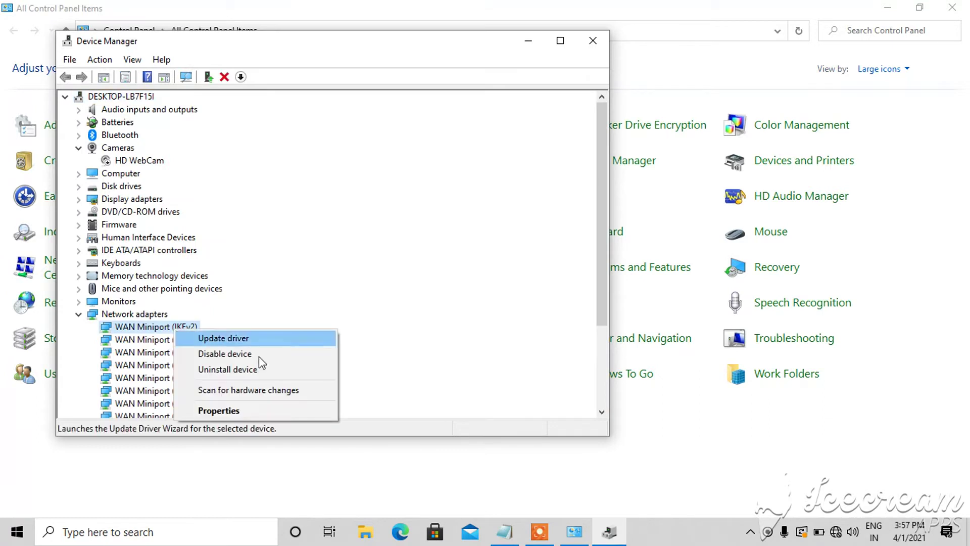
left_click(240, 370)
left_click(507, 319)
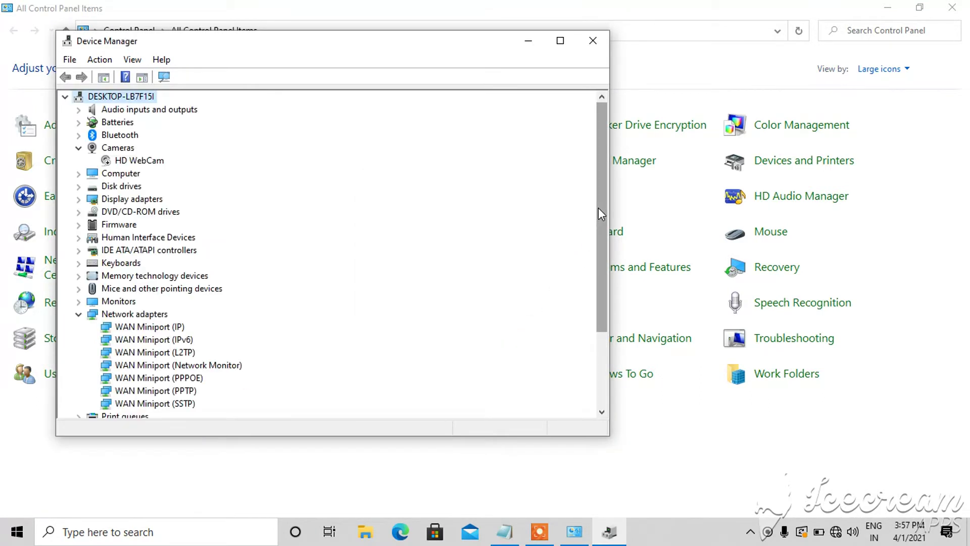
Uninstall the WAN Miniport (IP) and WAN Miniport (IPv6) network adapters.
left_click_drag(598, 208, 594, 274)
right_click(188, 237)
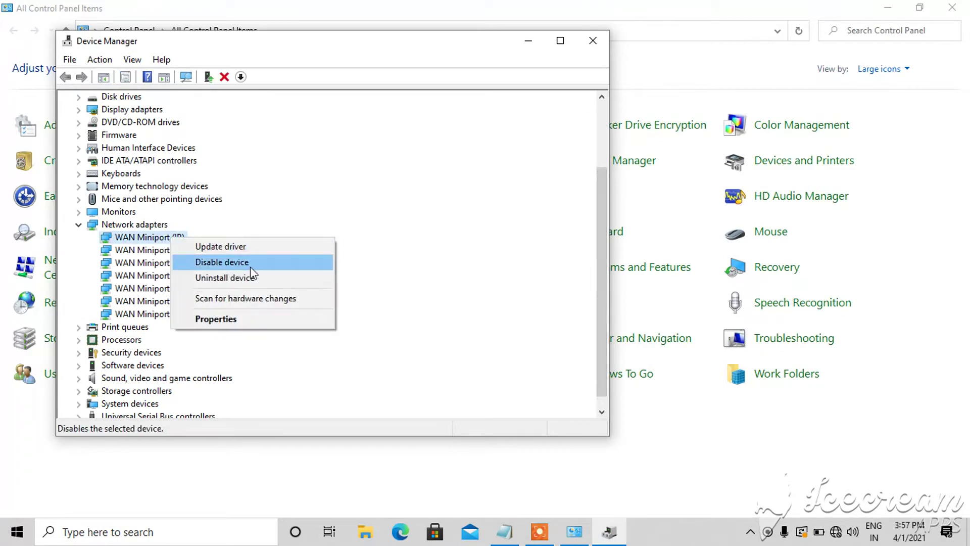
left_click(237, 281)
left_click(508, 321)
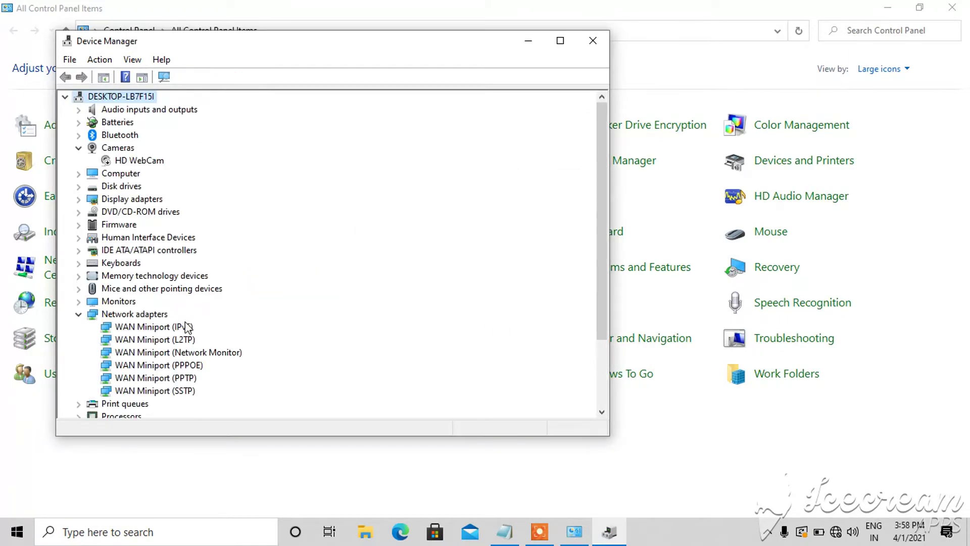
right_click(187, 327)
left_click(255, 363)
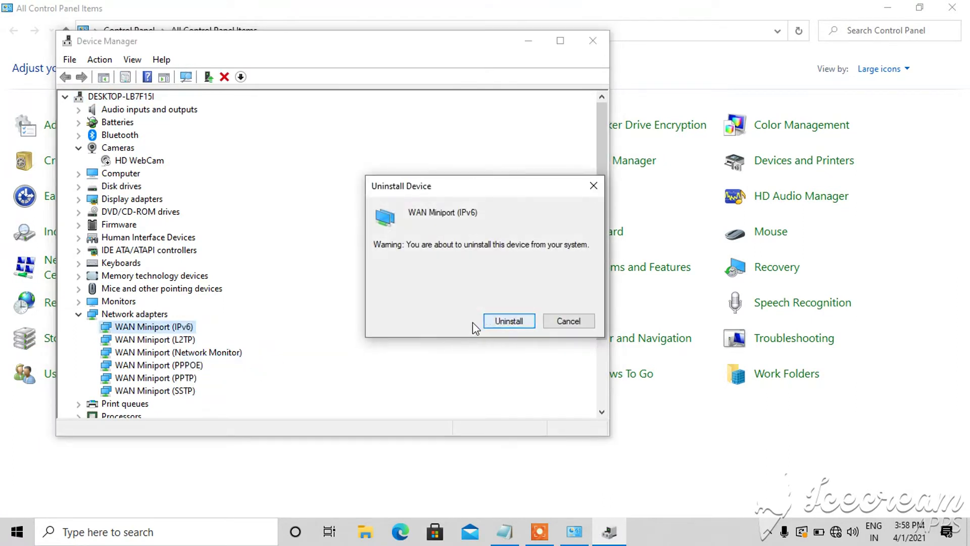
left_click(501, 322)
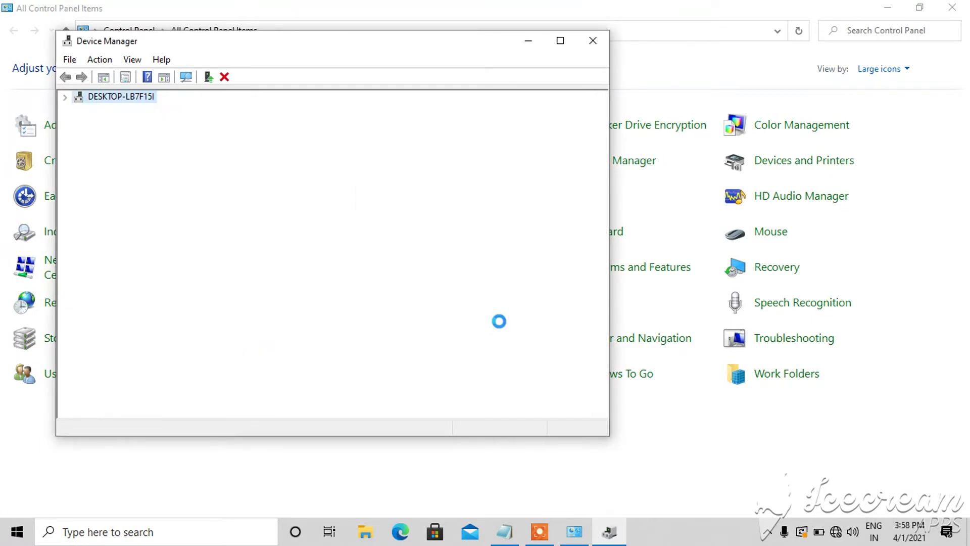
Uninstall the WAN Miniport (L2TP) and WAN Miniport (Network Monitor) network adapters.
right_click(196, 328)
left_click(269, 370)
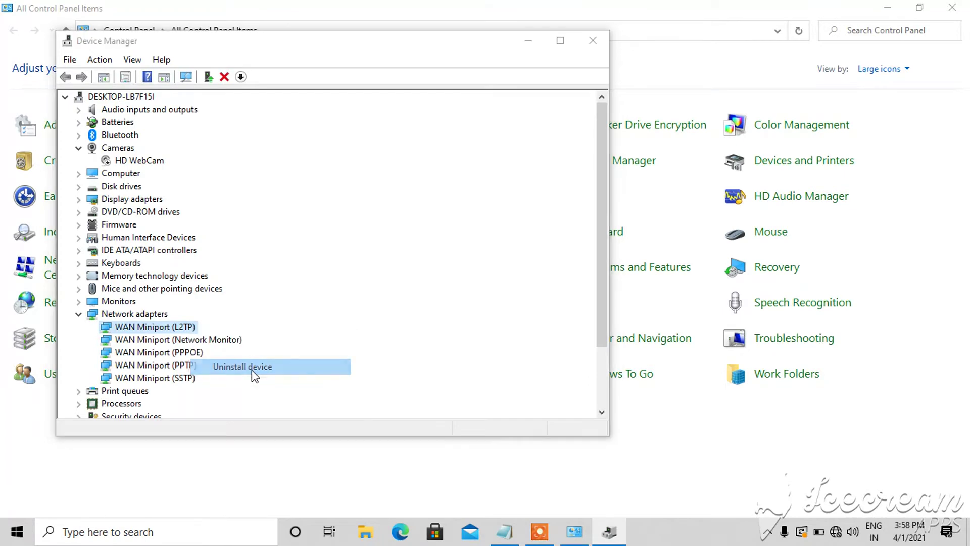
left_click(509, 322)
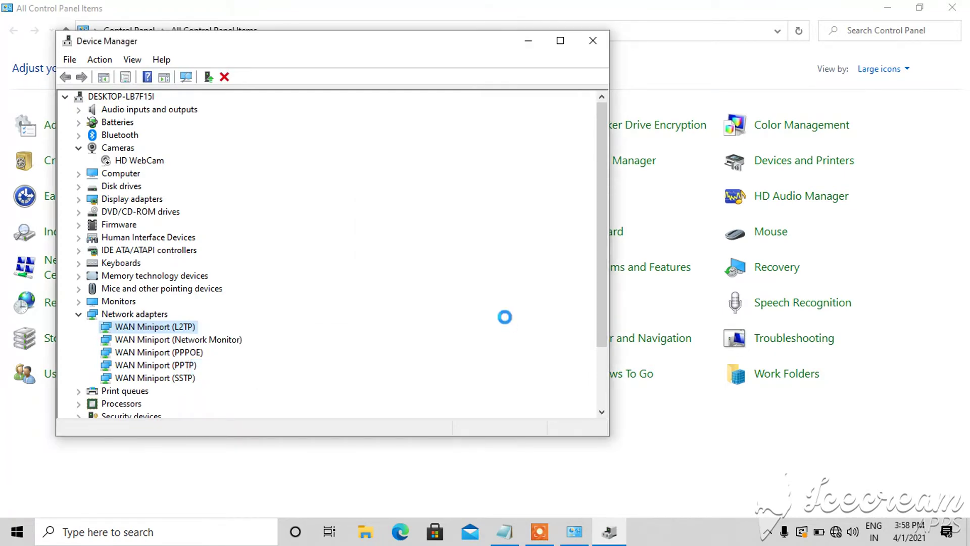
right_click(205, 329)
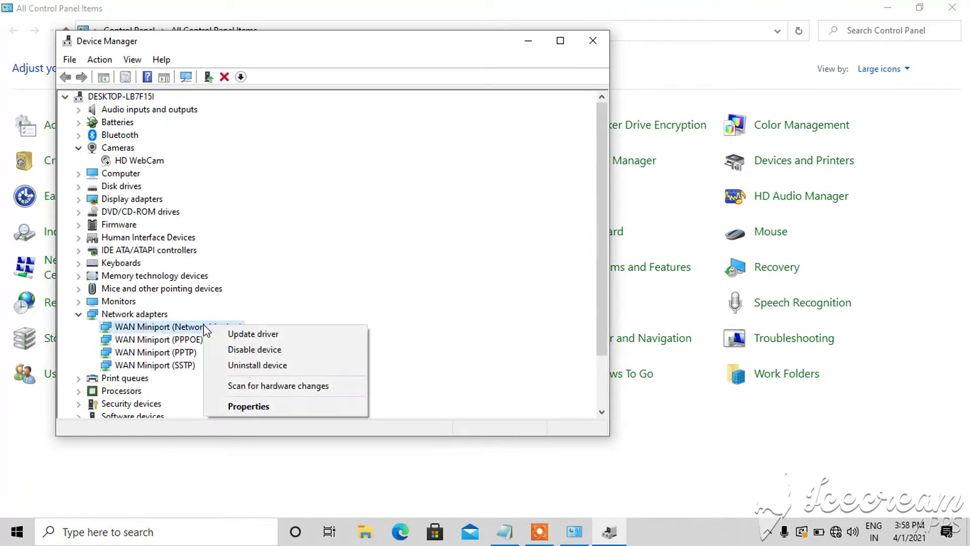
left_click(280, 369)
left_click(509, 322)
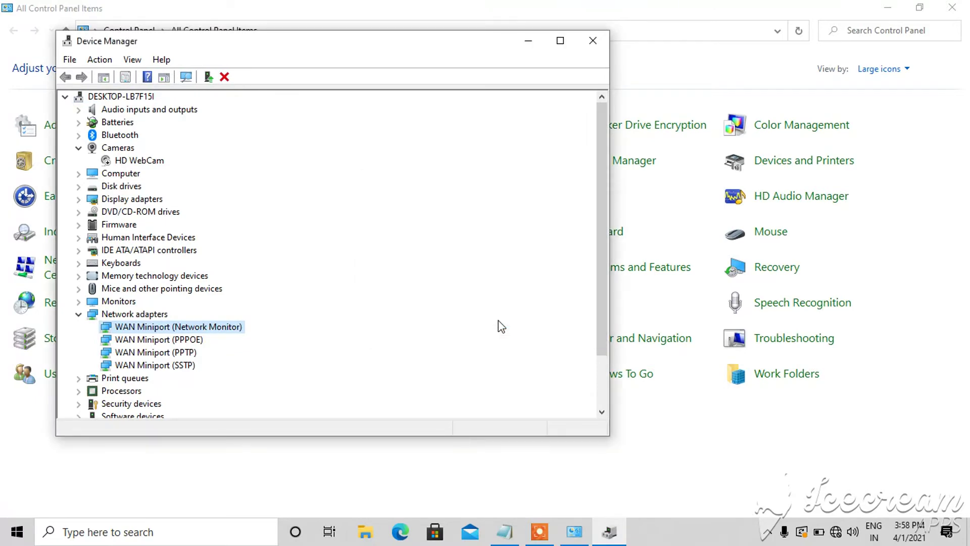
Uninstall the WAN Miniport (PPPOE) and WAN Miniport (PPTP) network adapters.
right_click(186, 324)
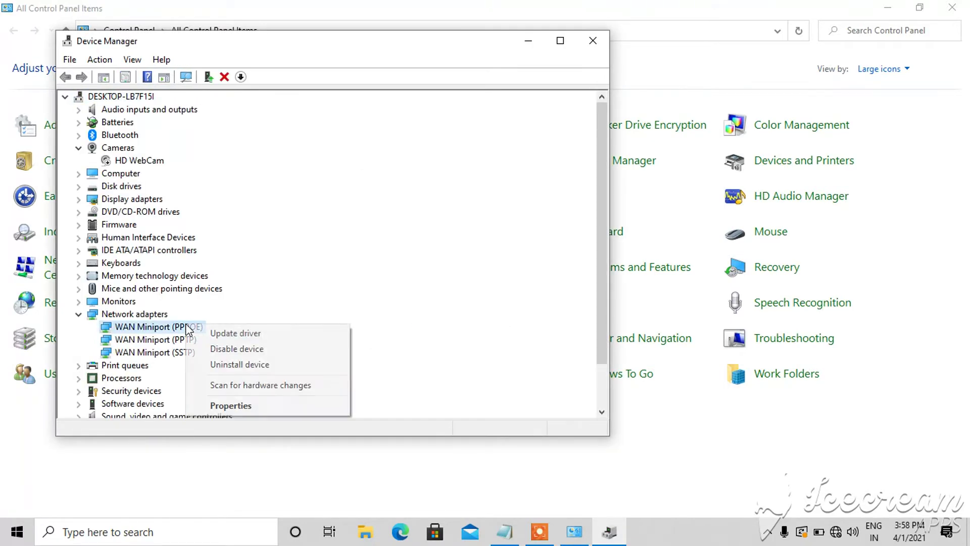
left_click(277, 366)
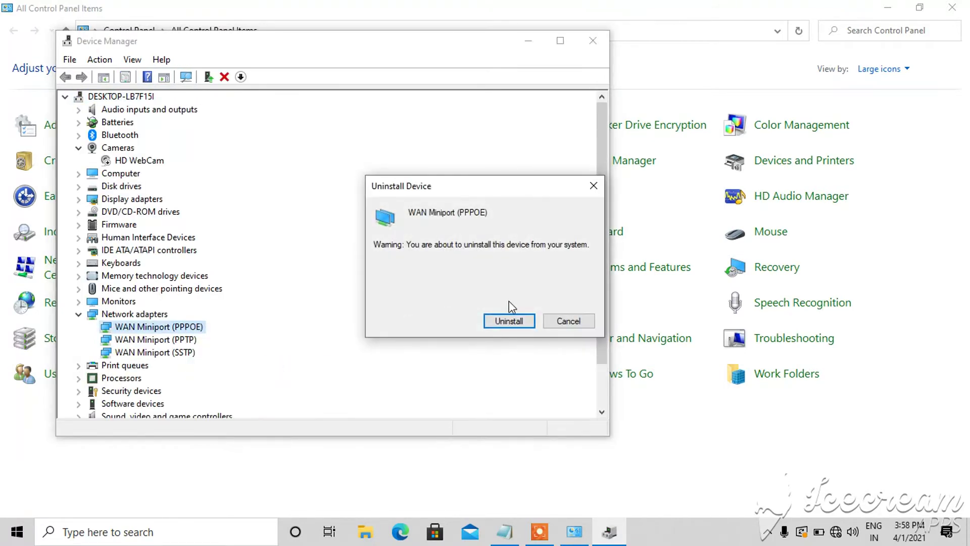
left_click(509, 322)
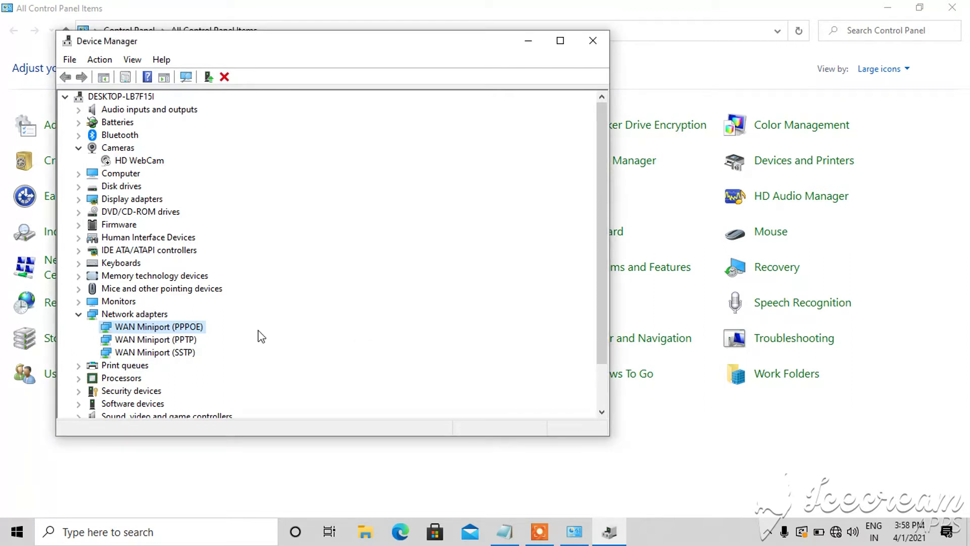
right_click(148, 328)
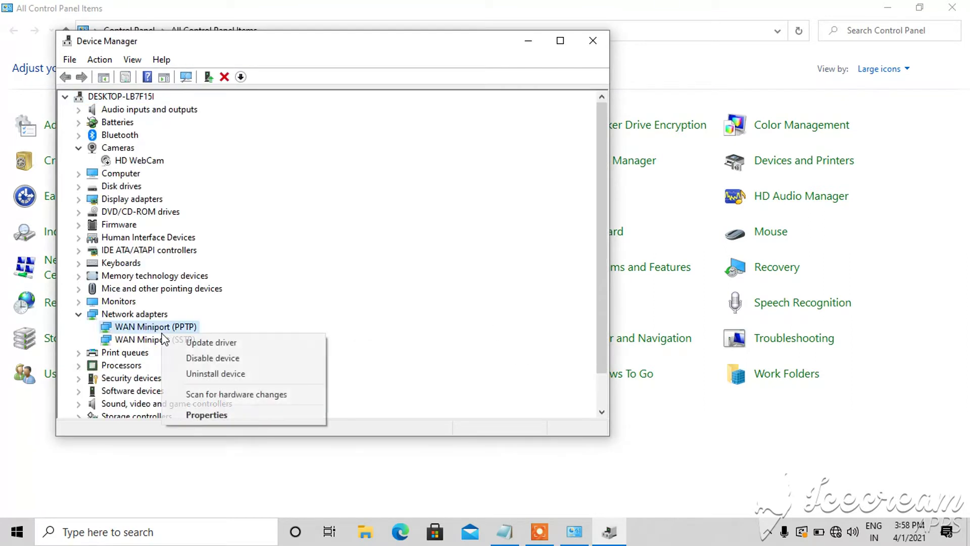
left_click(247, 373)
left_click(508, 321)
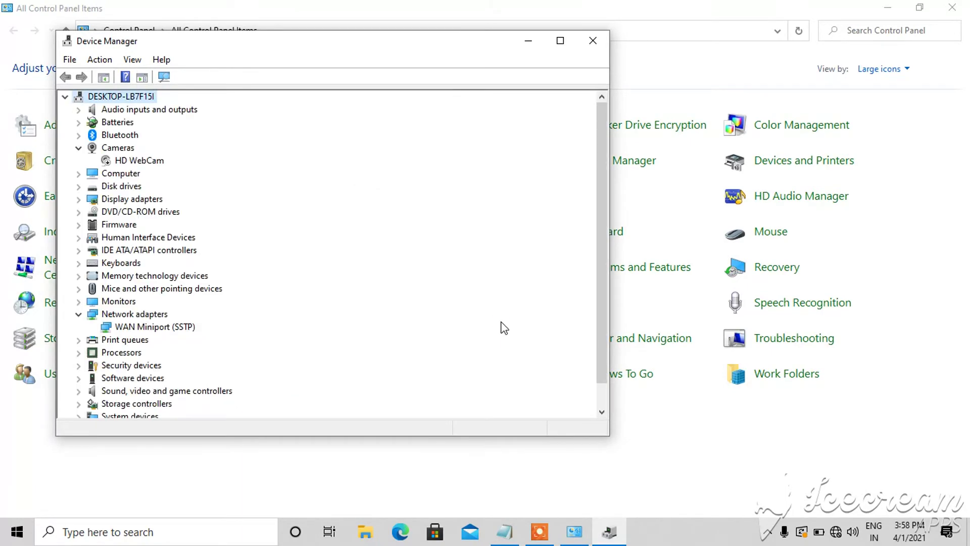
Uninstall the WAN Miniport (SSTP) network adapter.
right_click(178, 329)
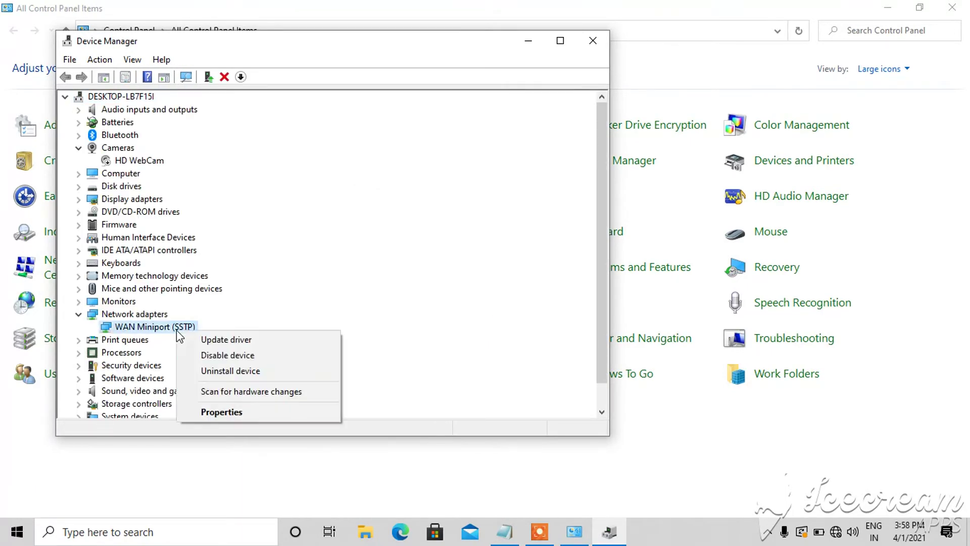
left_click(247, 372)
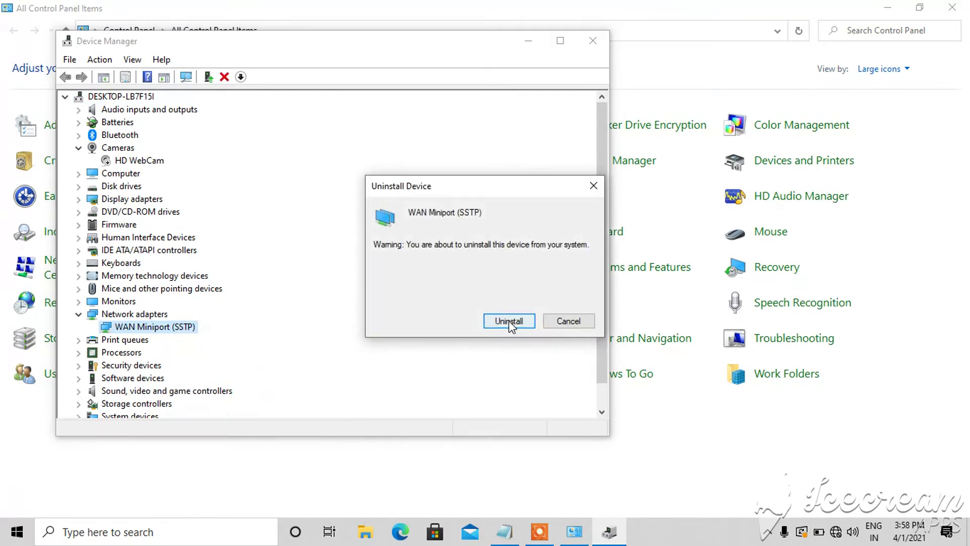
left_click(509, 321)
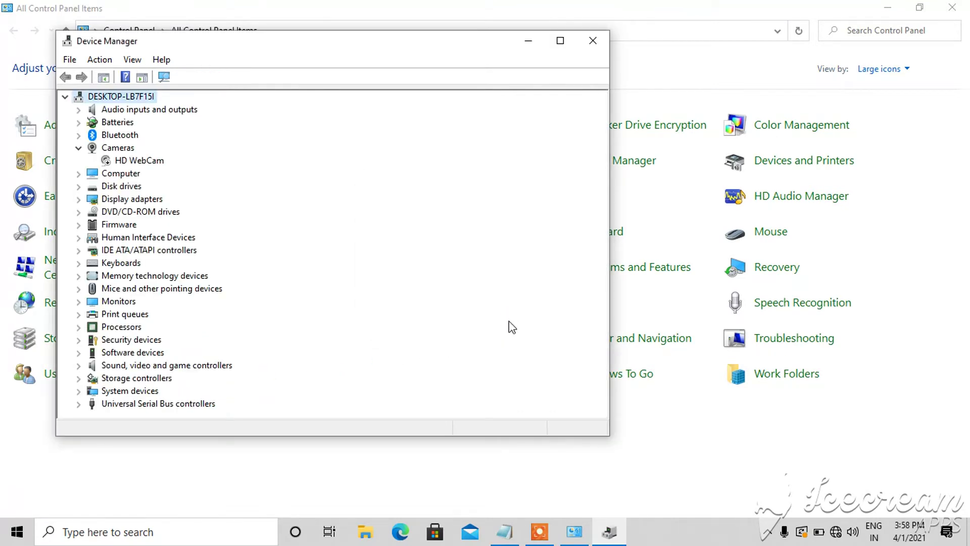
Scan the computer for hardware changes to reinstall the removed network adapters.
left_click(106, 58)
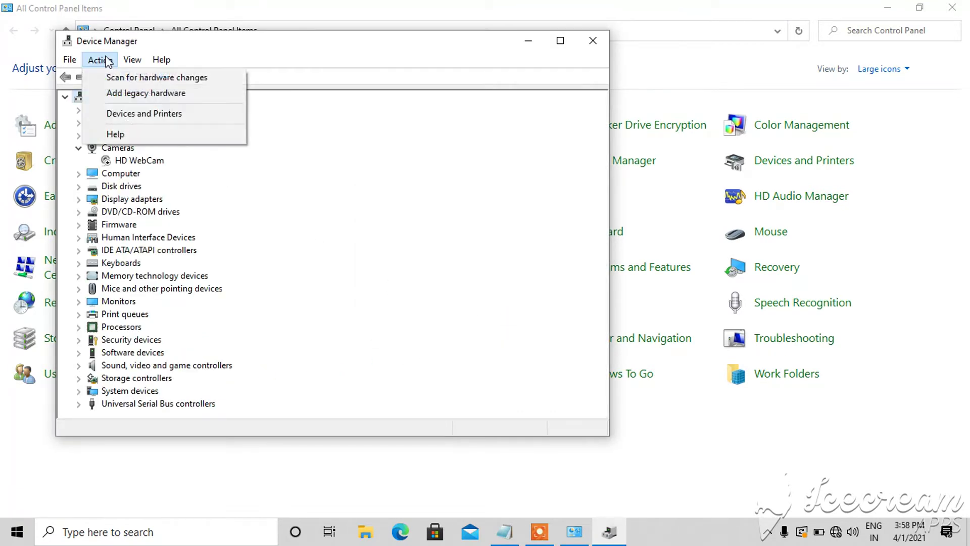
left_click(332, 186)
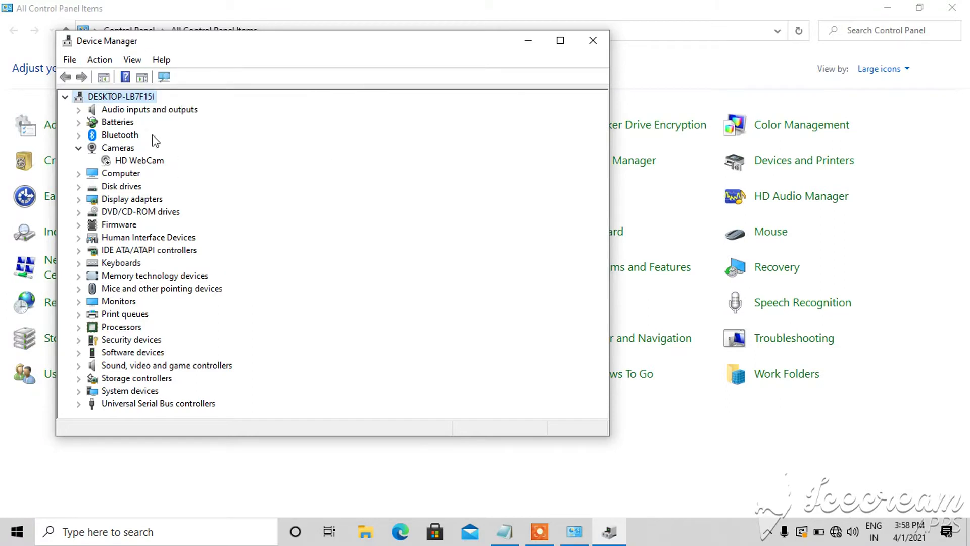
left_click(99, 62)
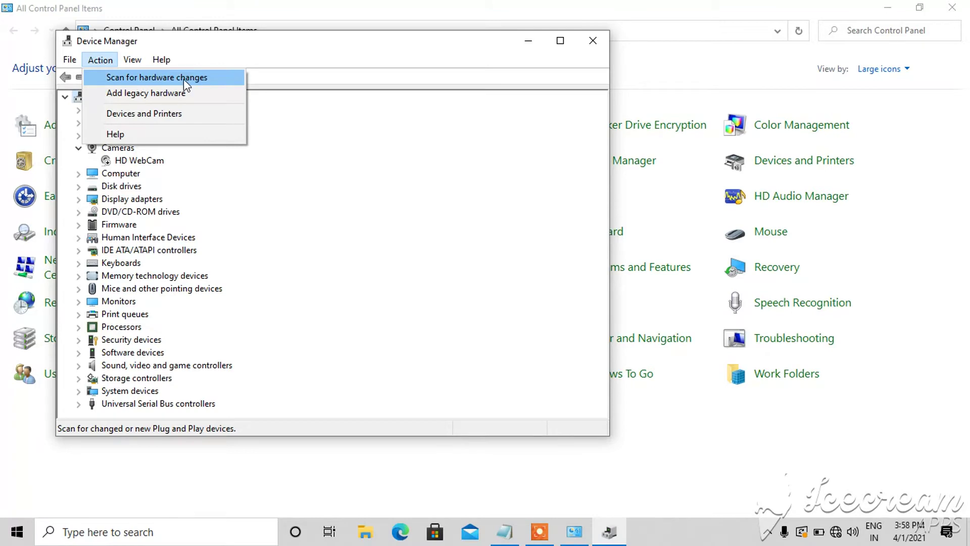
left_click(169, 79)
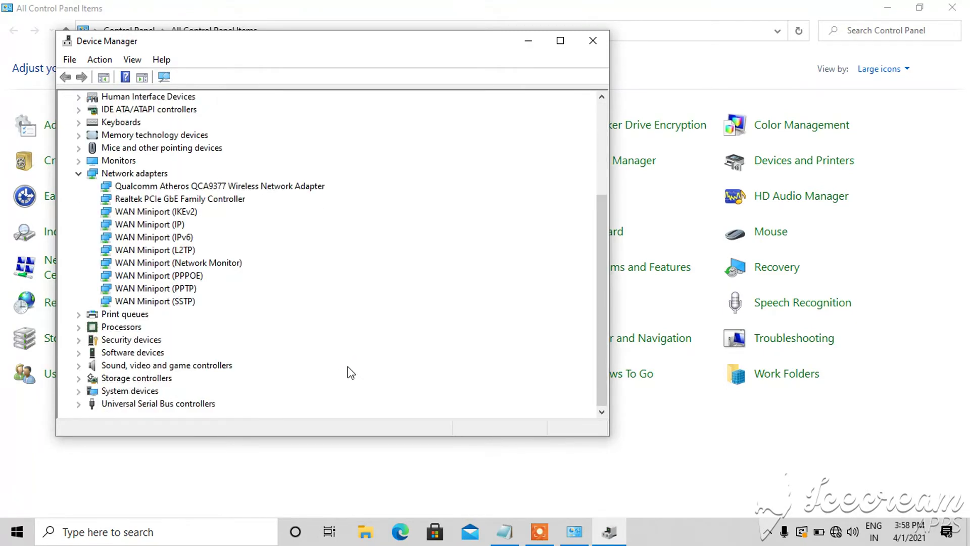
Update the Qualcomm Atheros QCA9377 adapter's driver by picking its compatible model from the list of drivers available on the computer.
right_click(256, 187)
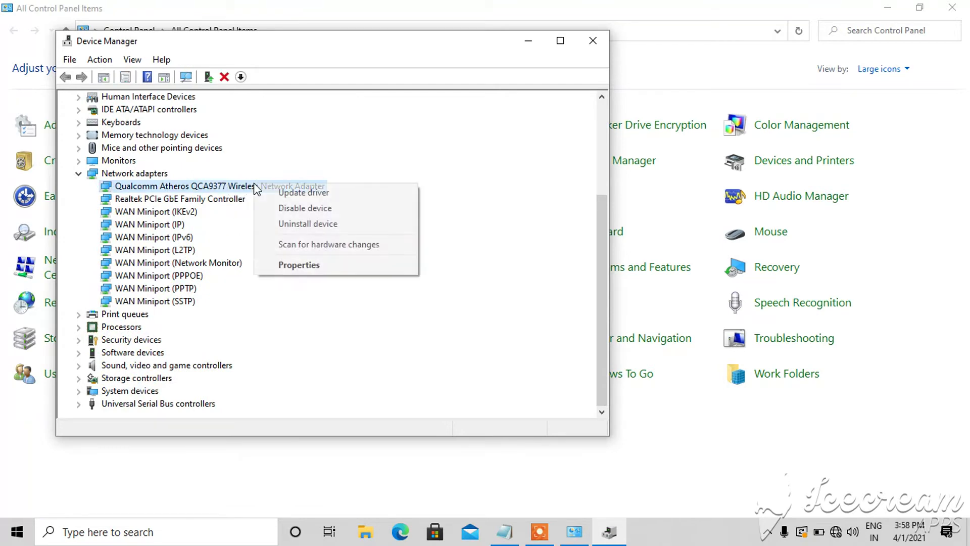
left_click(302, 195)
left_click(232, 316)
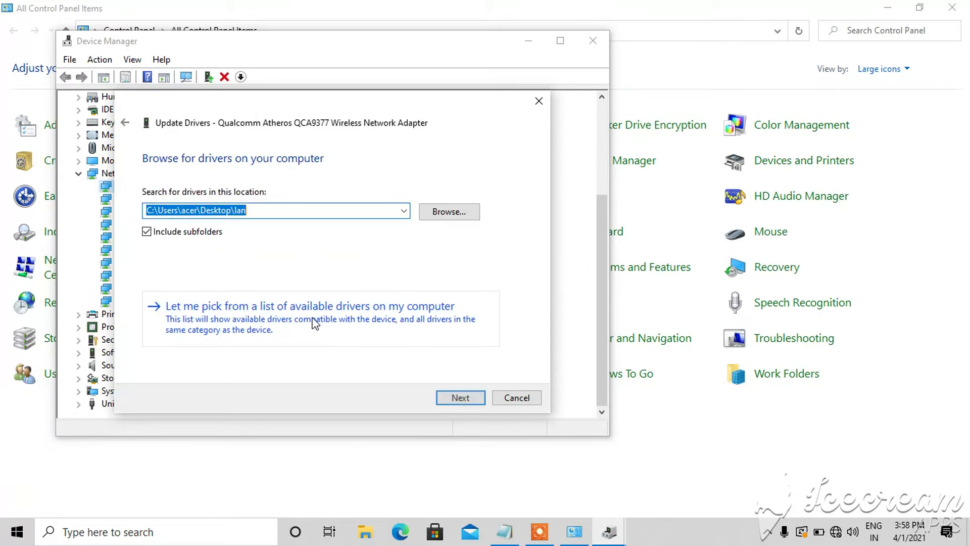
left_click(273, 311)
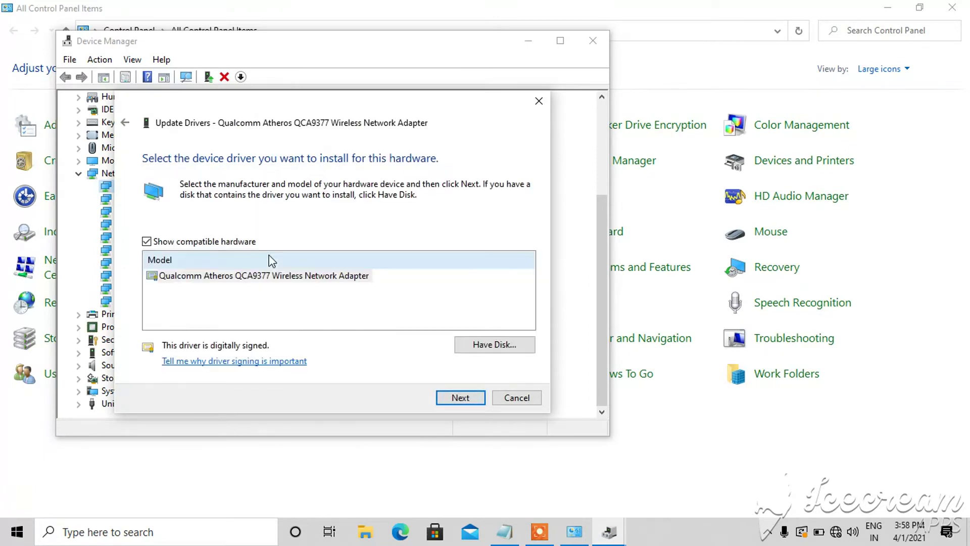
double_click(223, 277)
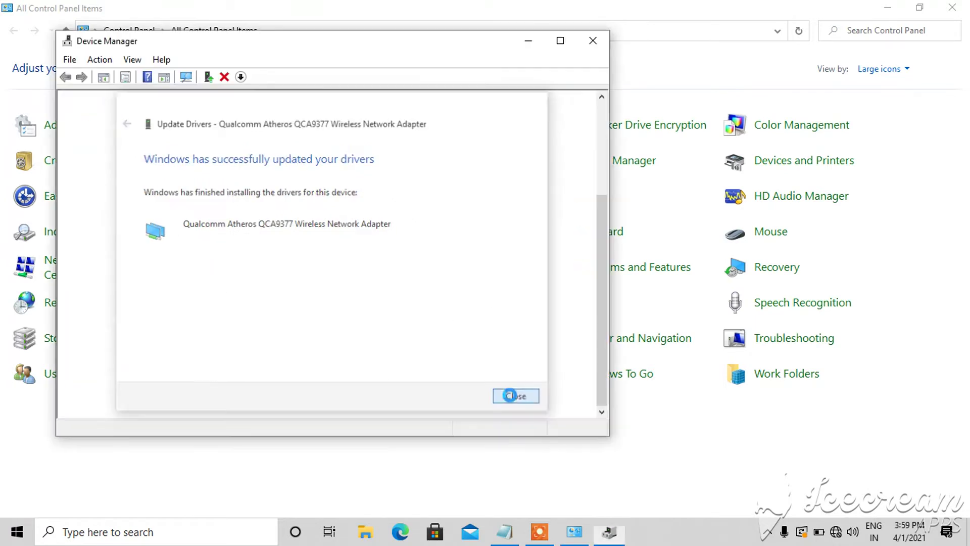
left_click(512, 398)
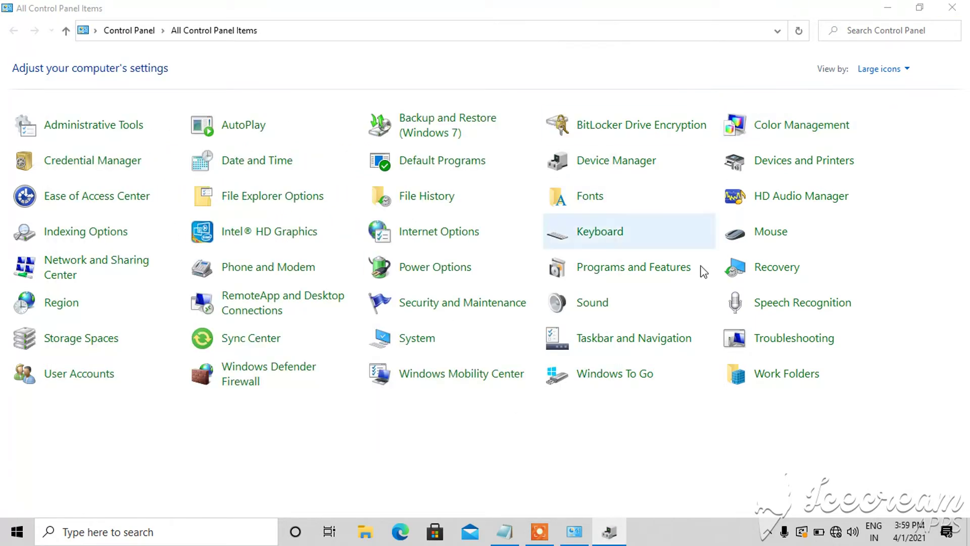
left_click(532, 537)
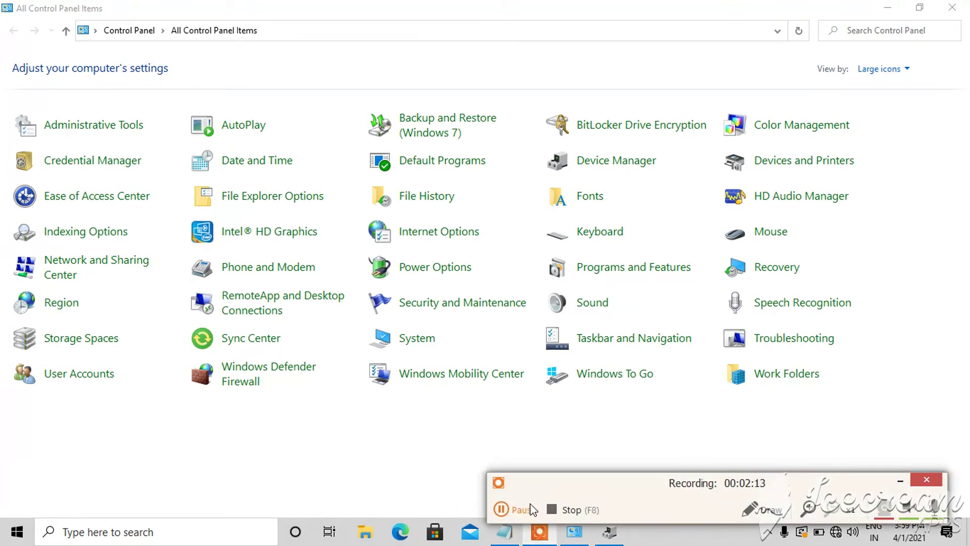
left_click(526, 508)
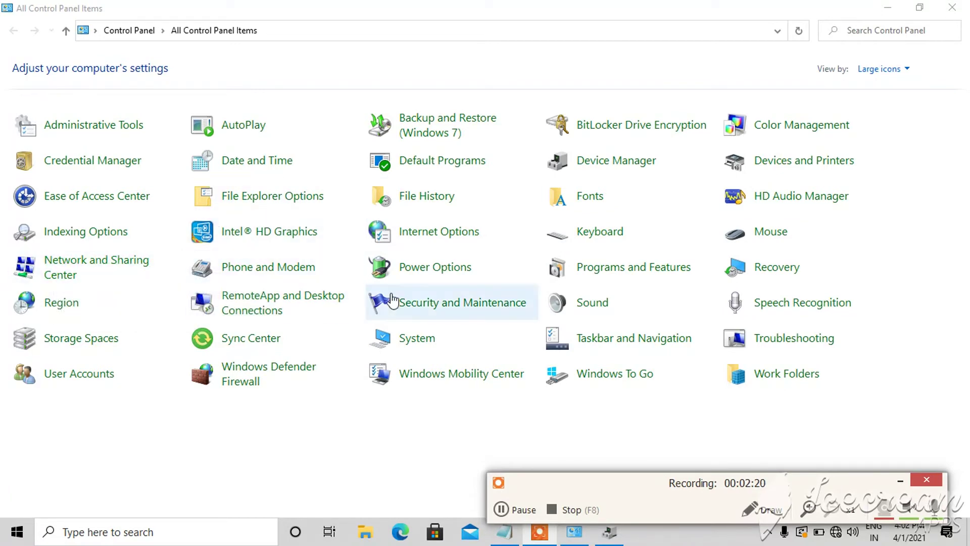
Reset all Internet Explorer settings from Internet Options with personal settings deleted, and close the Control Panel.
left_click(409, 233)
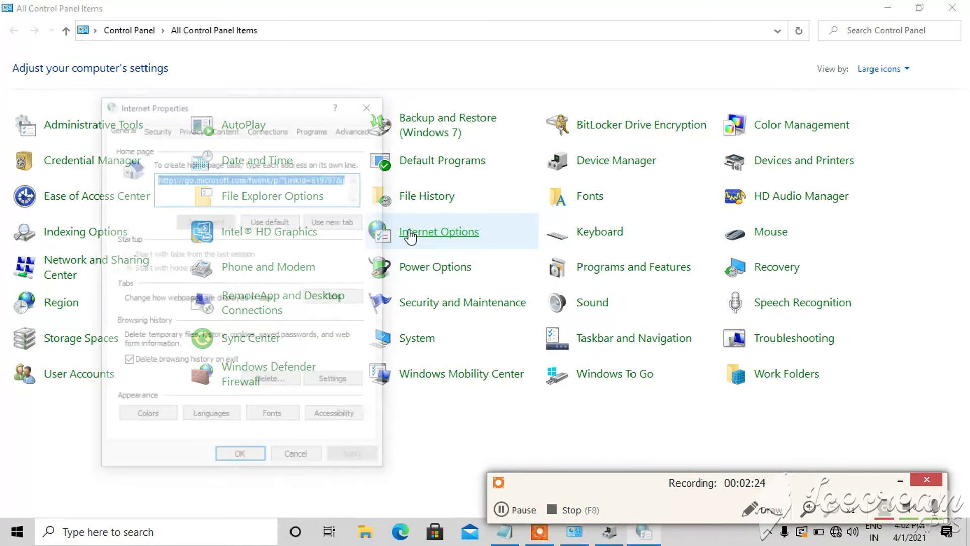
left_click(363, 130)
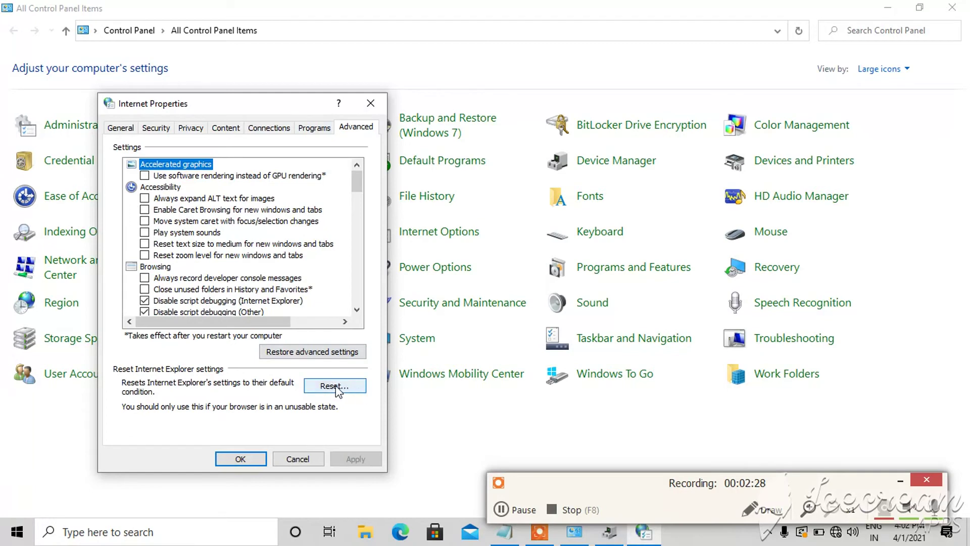
left_click(357, 388)
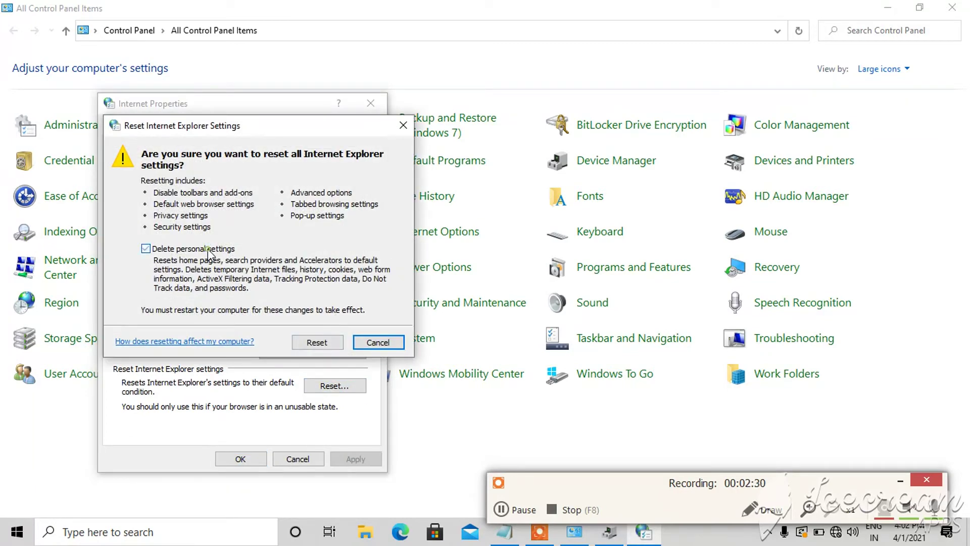
left_click(316, 342)
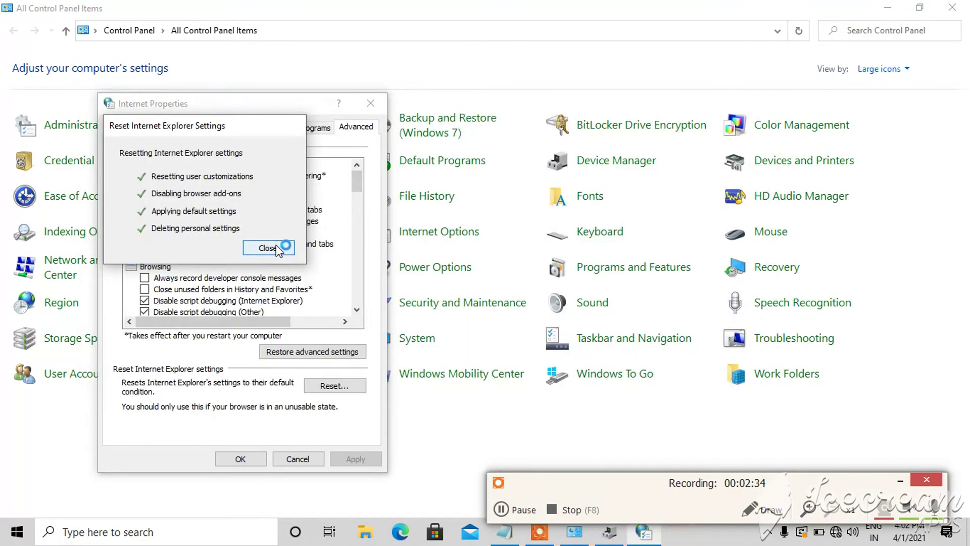
left_click(277, 248)
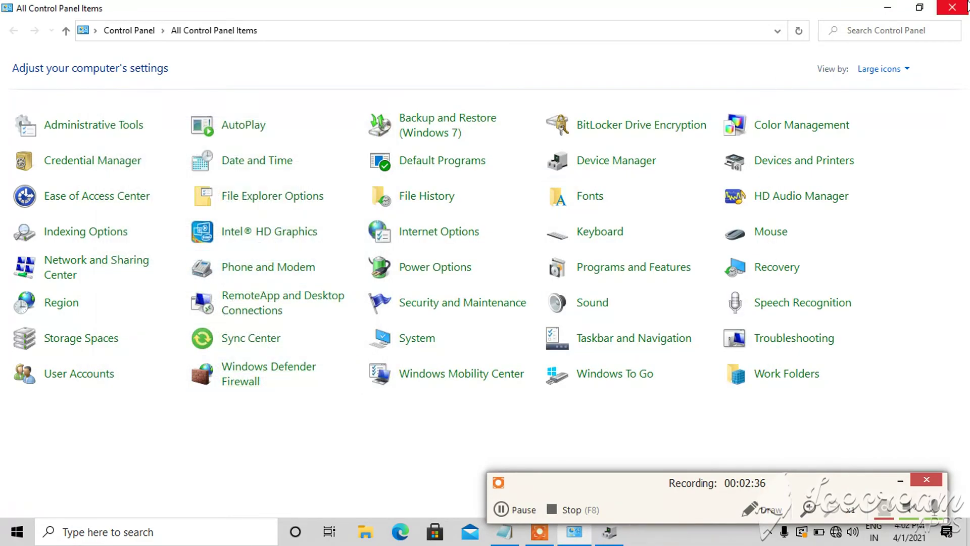
left_click(952, 7)
Open the Network & Internet status page in Windows Settings.
left_click_drag(658, 485, 462, 475)
right_click(836, 532)
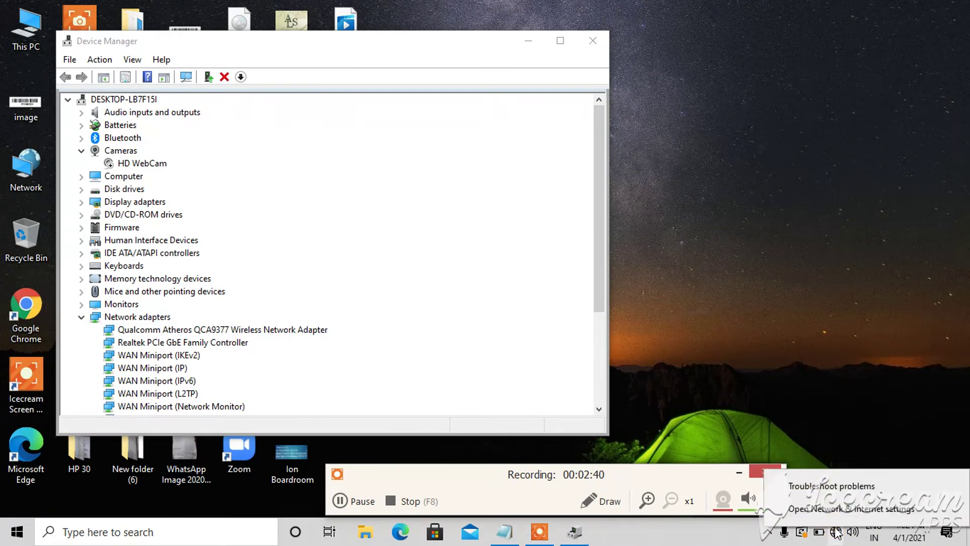
left_click(855, 515)
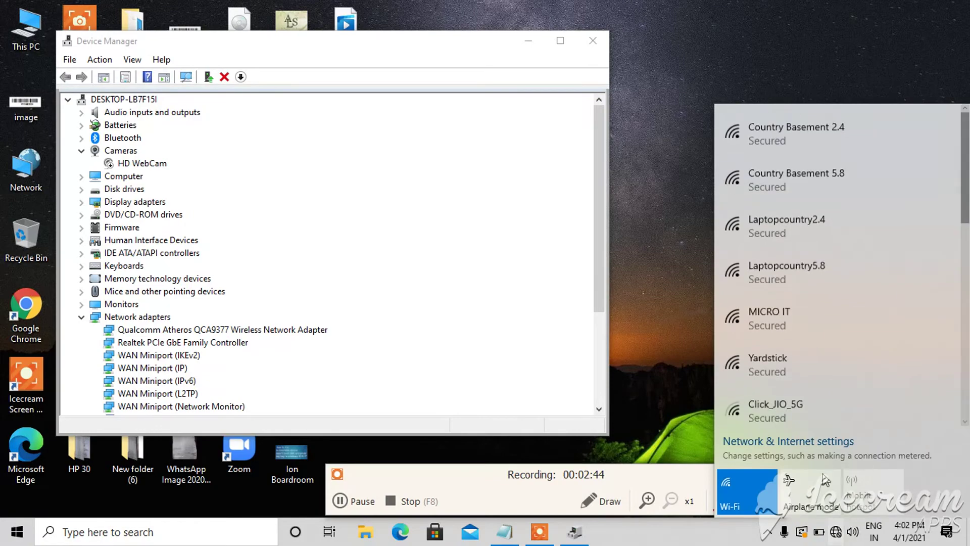
left_click(778, 442)
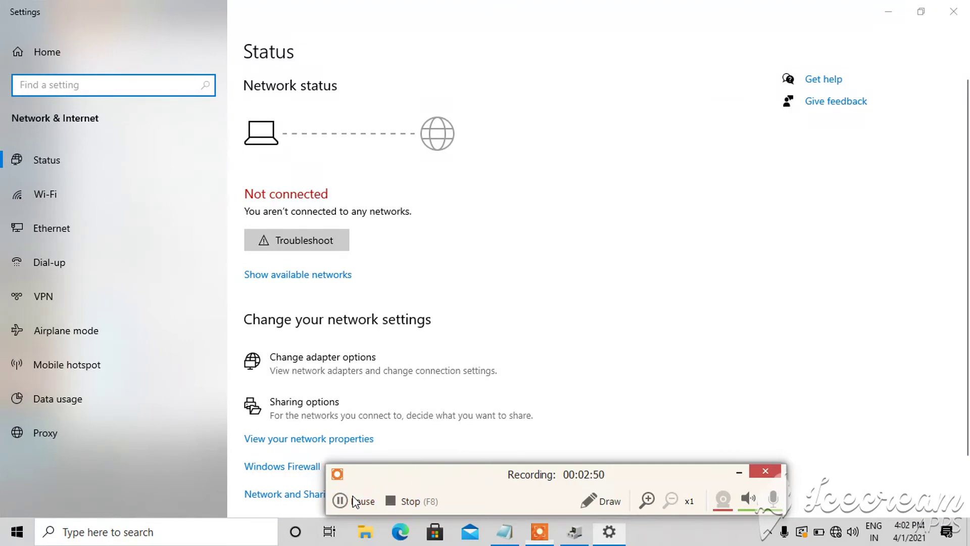
left_click(355, 502)
key("F7")
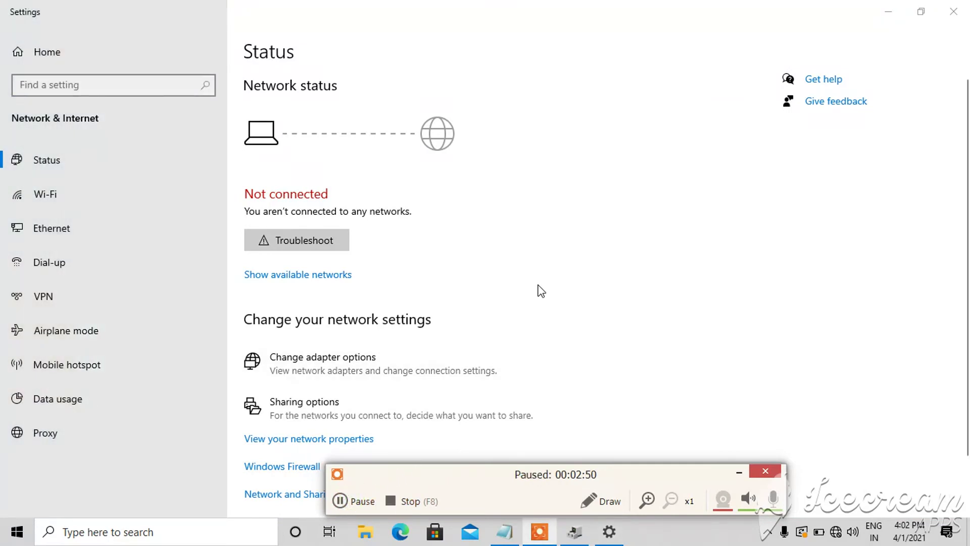
Run a network reset on the PC, dismiss the sign-out notice and minimize Settings.
scroll(539, 288, "down", 2)
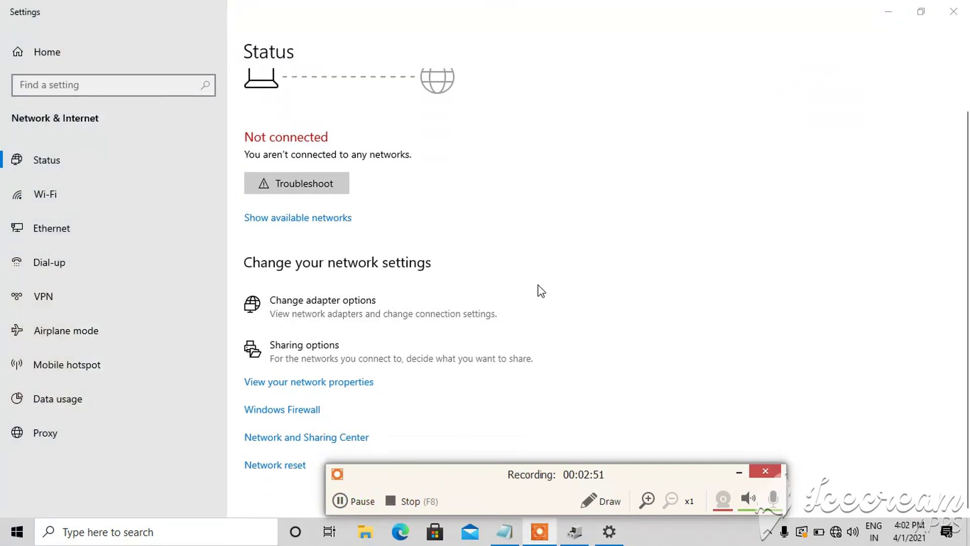
left_click(285, 455)
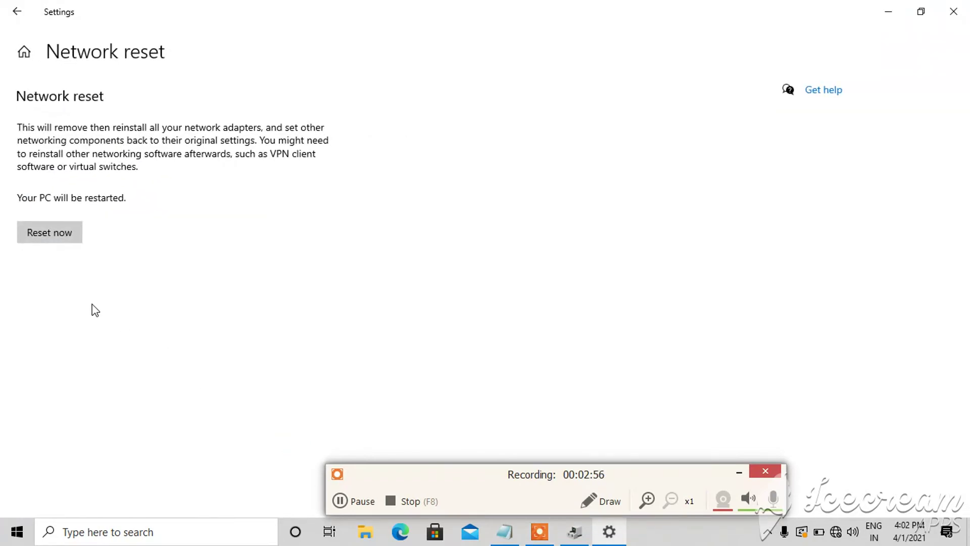
left_click(41, 237)
left_click(402, 298)
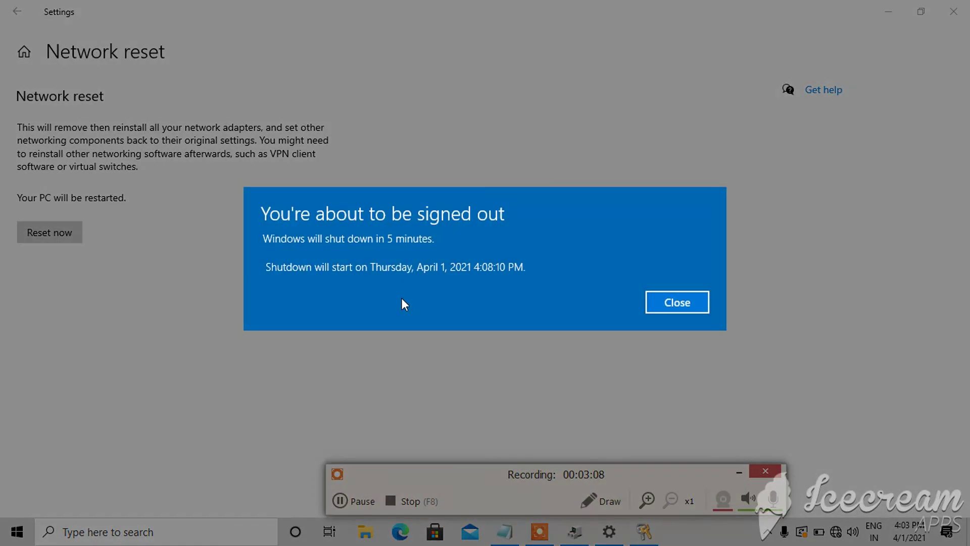
left_click(666, 303)
left_click(889, 12)
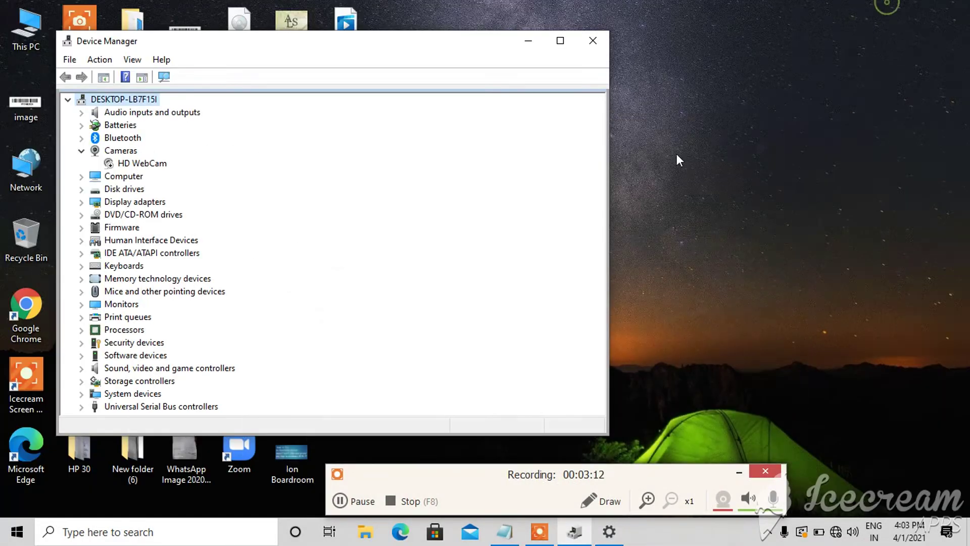
Switch to Notepad and add the line "all steps done pls restart your laptop" below the title line.
left_click(505, 536)
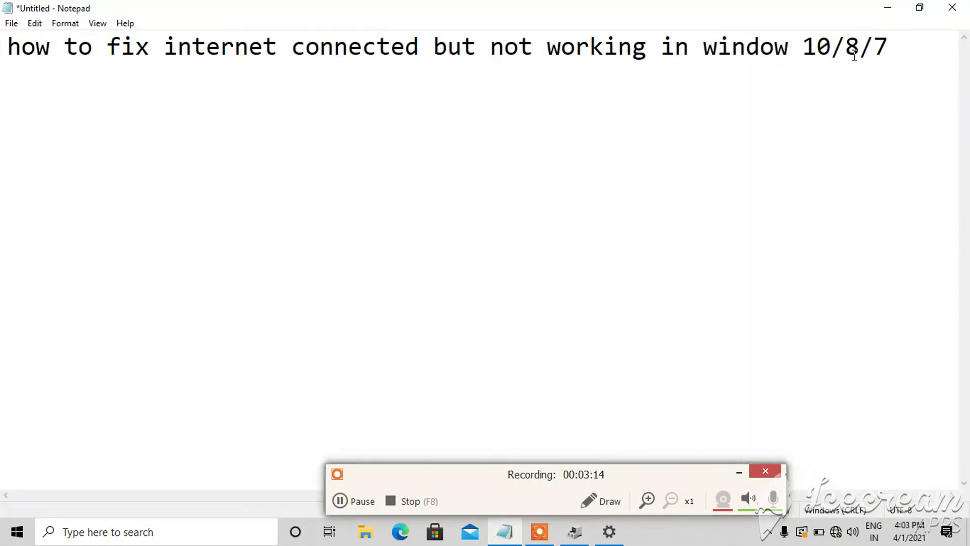
left_click(913, 48)
key("Return")
type("all")
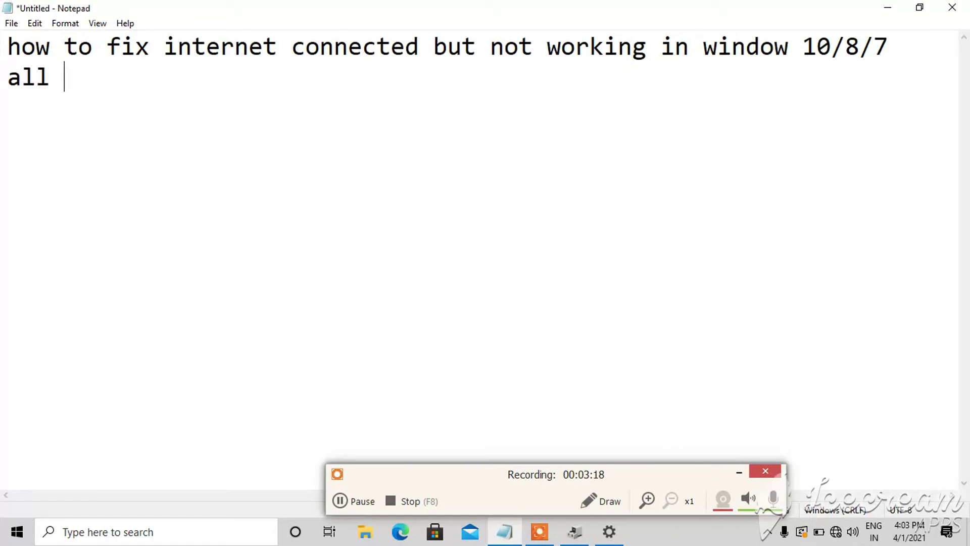
type(" stpes")
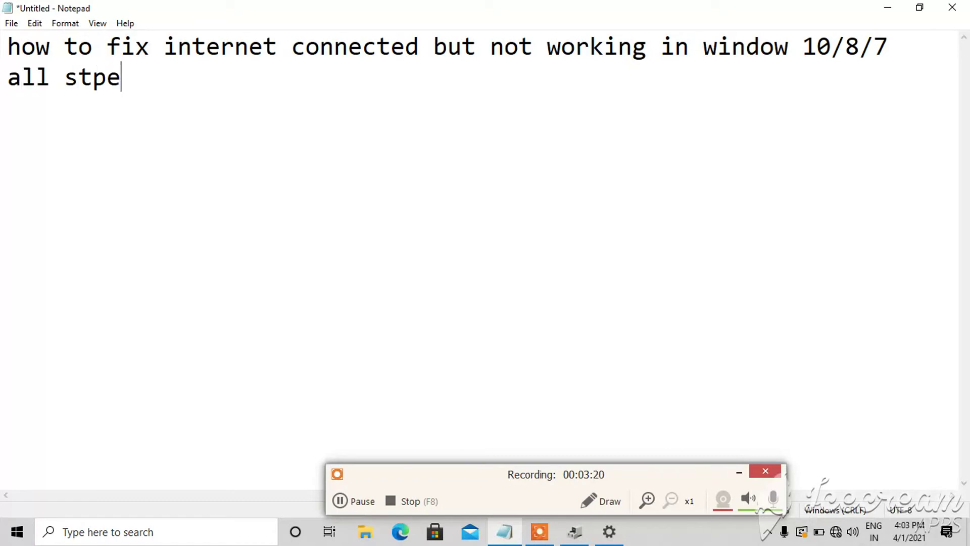
key("BackSpace")
key("BackSpace")
key("BackSpace")
type("eps dp")
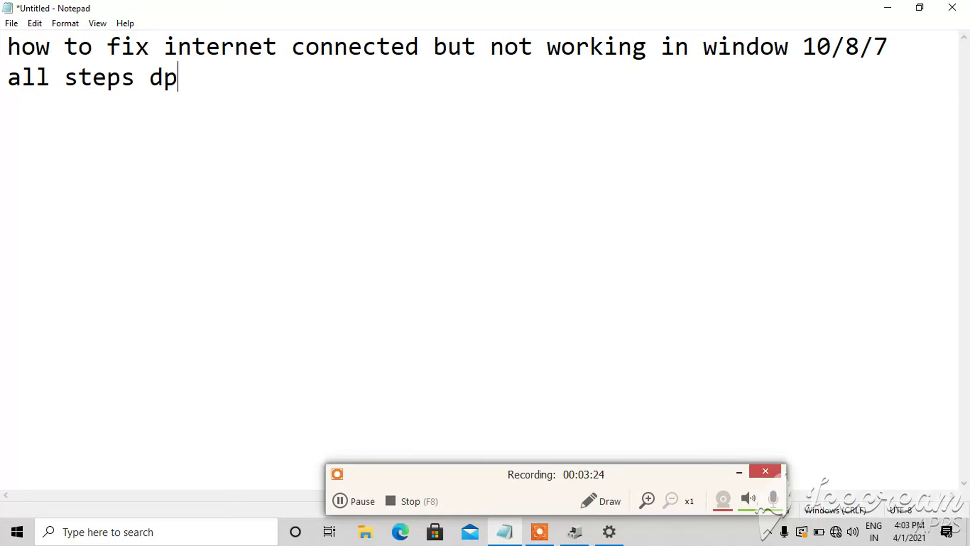
key("BackSpace")
type("one pl")
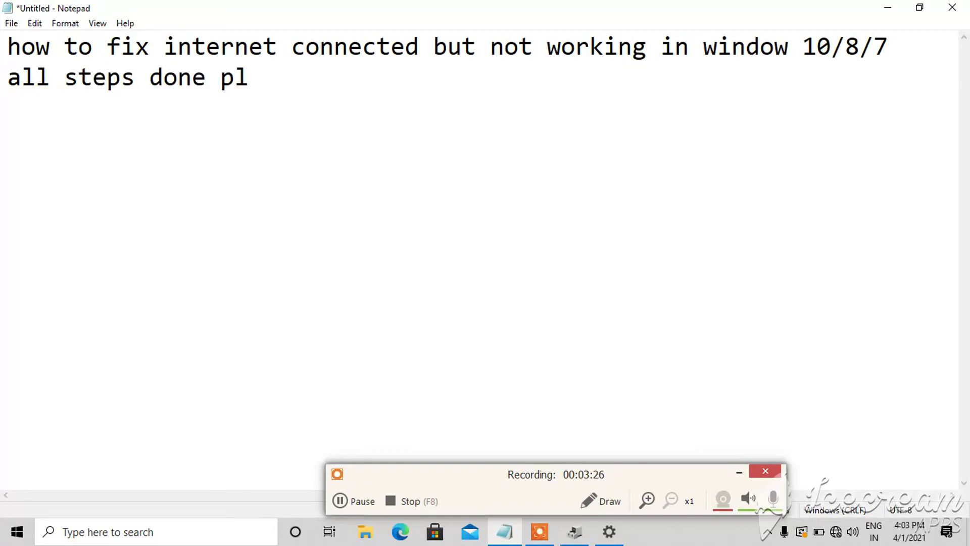
type("s s")
key("BackSpace")
type("restart ")
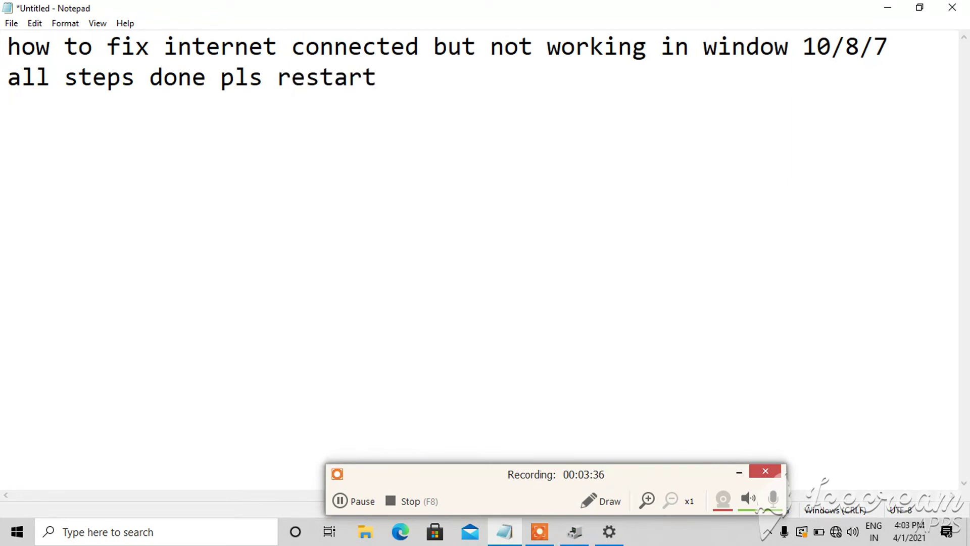
type("your ")
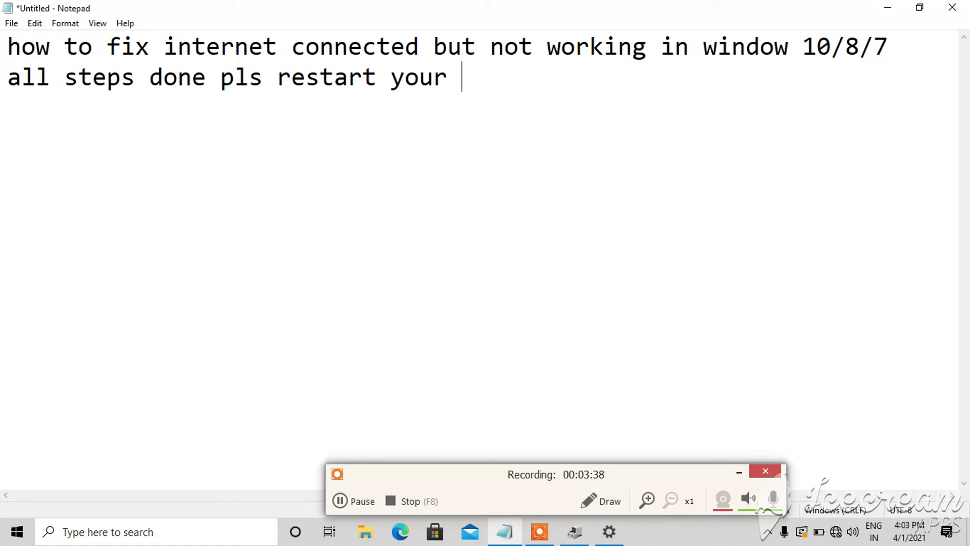
type("laptop")
Add a third line to the note reading "100 percent fix this problem".
key("Return")
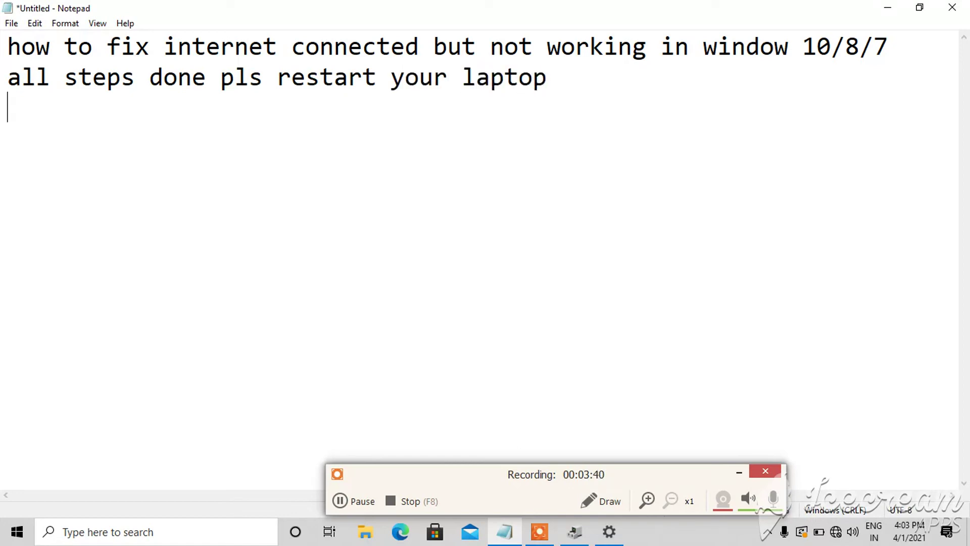
type("100 ")
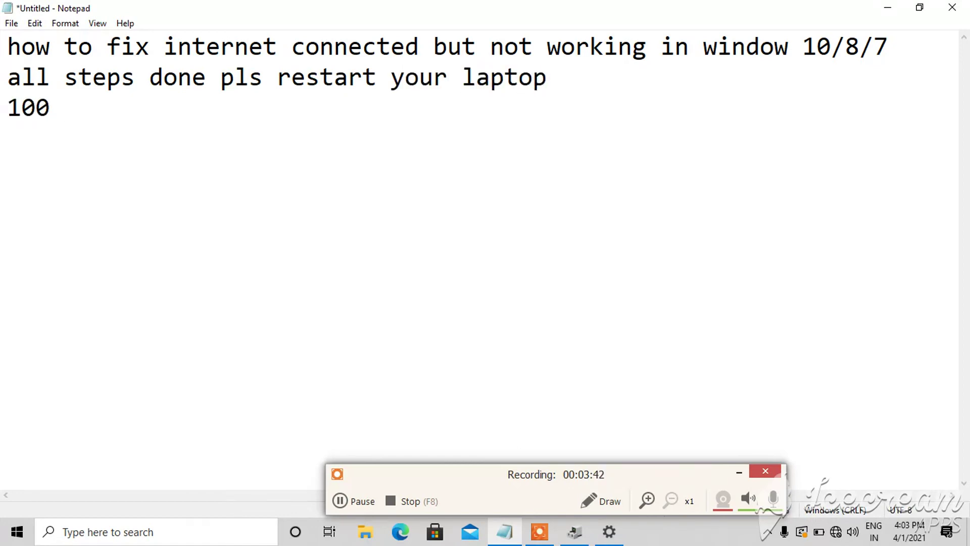
type("perc")
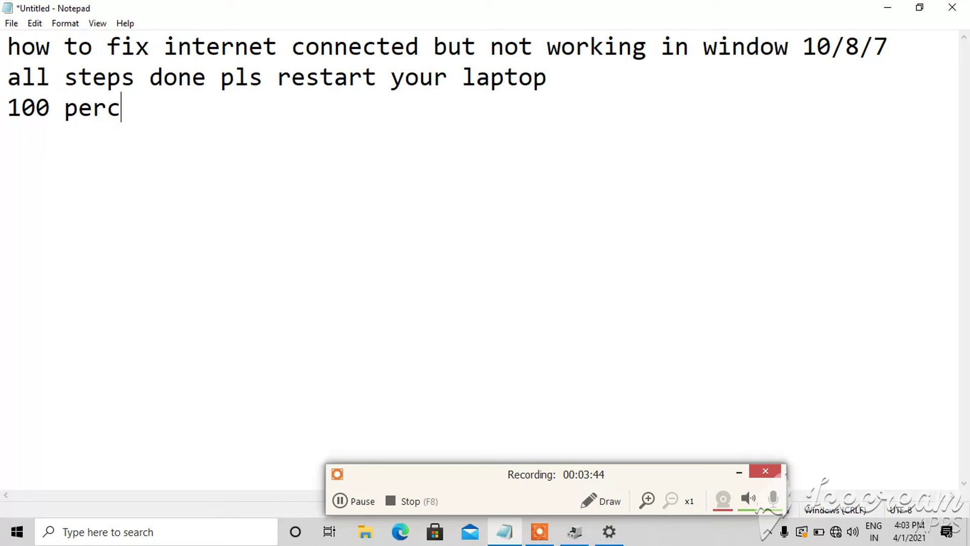
type("ent tix")
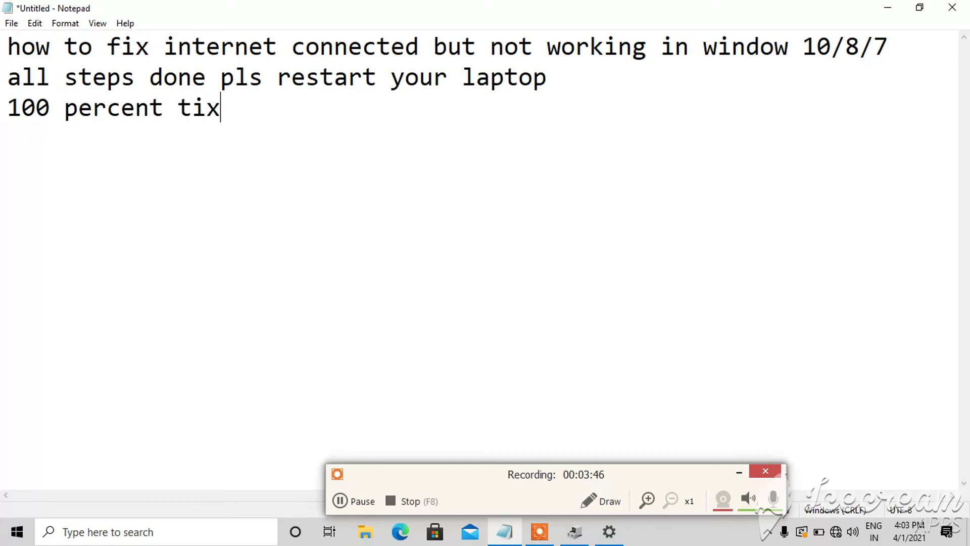
key("BackSpace")
key("BackSpace")
key("BackSpace")
key("BackSpace")
type("f")
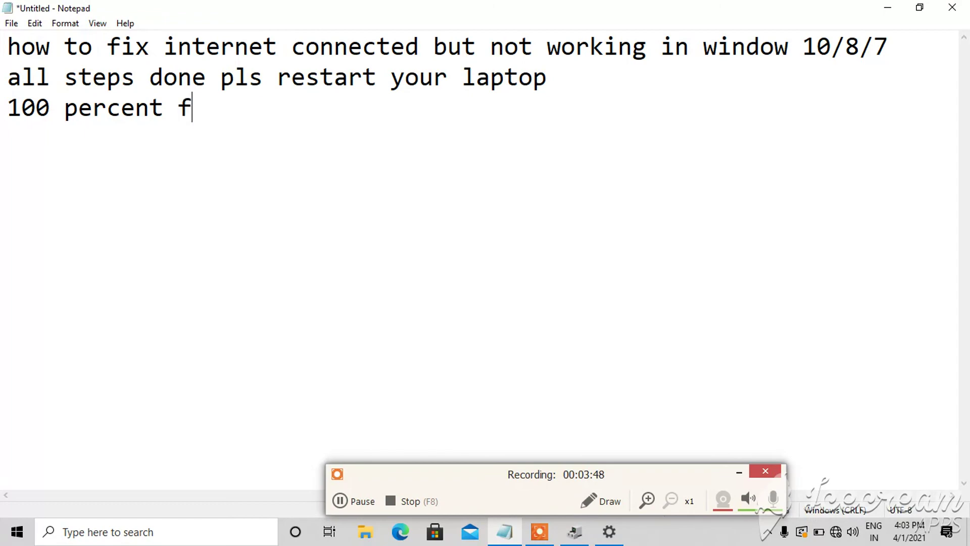
type("ix this ")
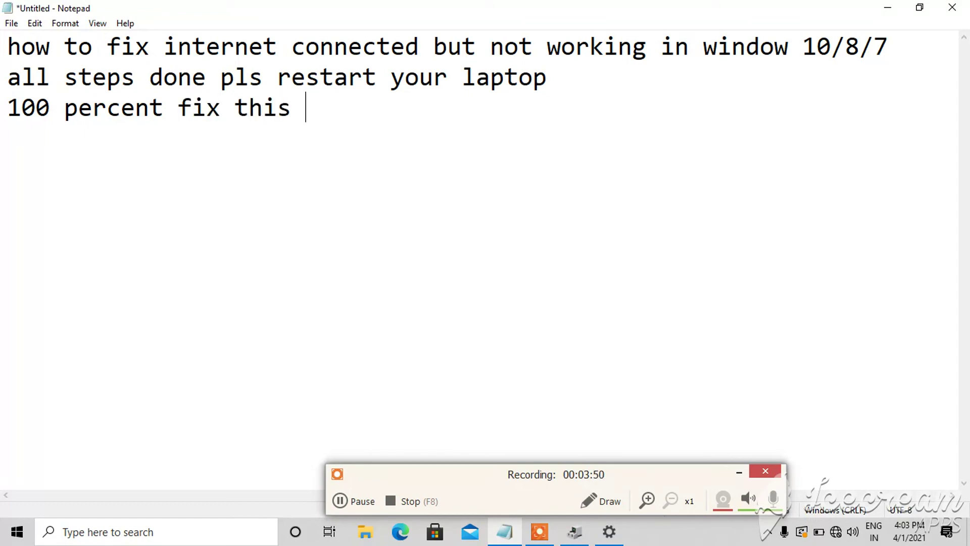
type("prol")
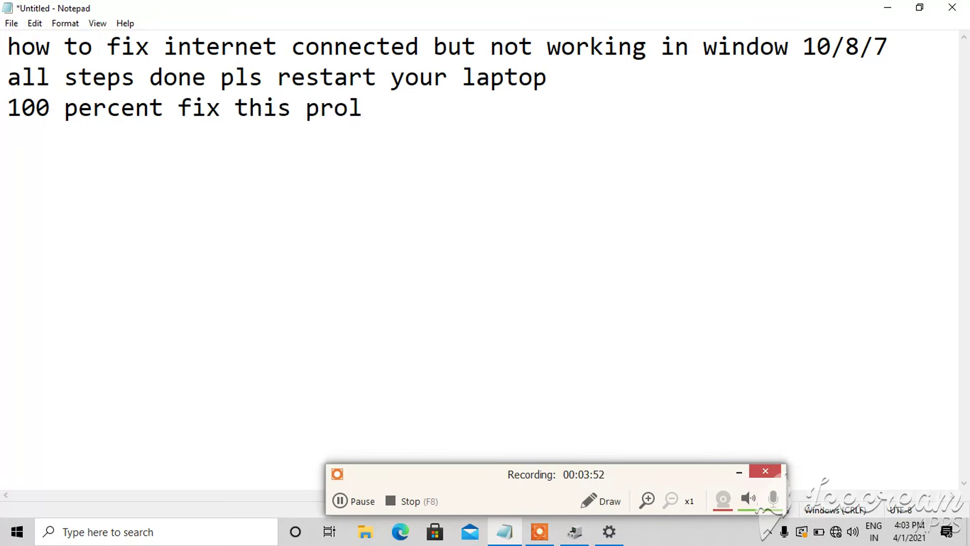
key("BackSpace")
type("blem")
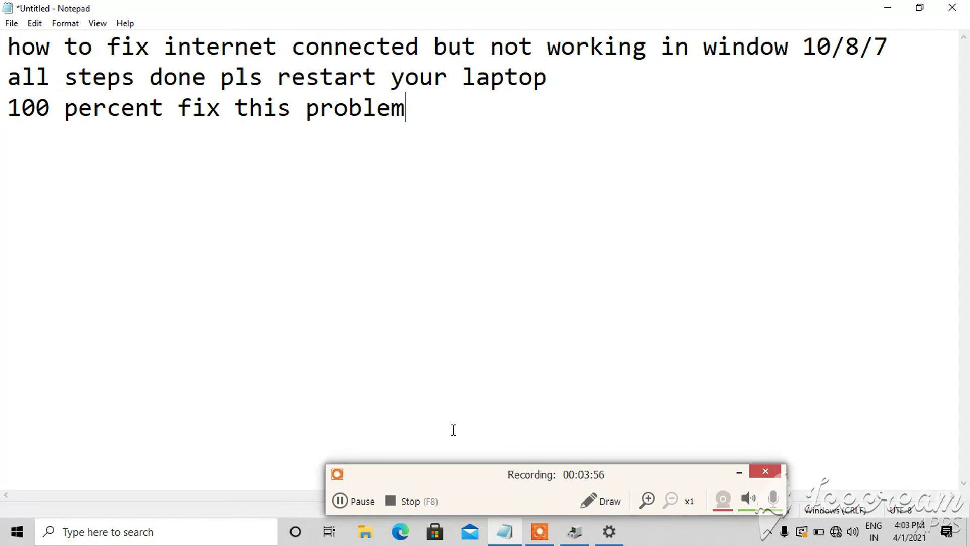
left_click(408, 498)
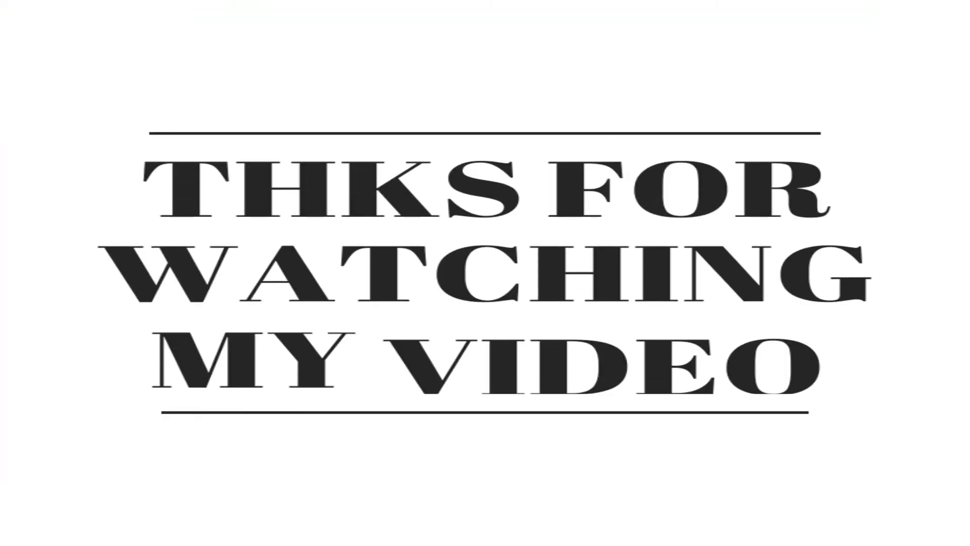